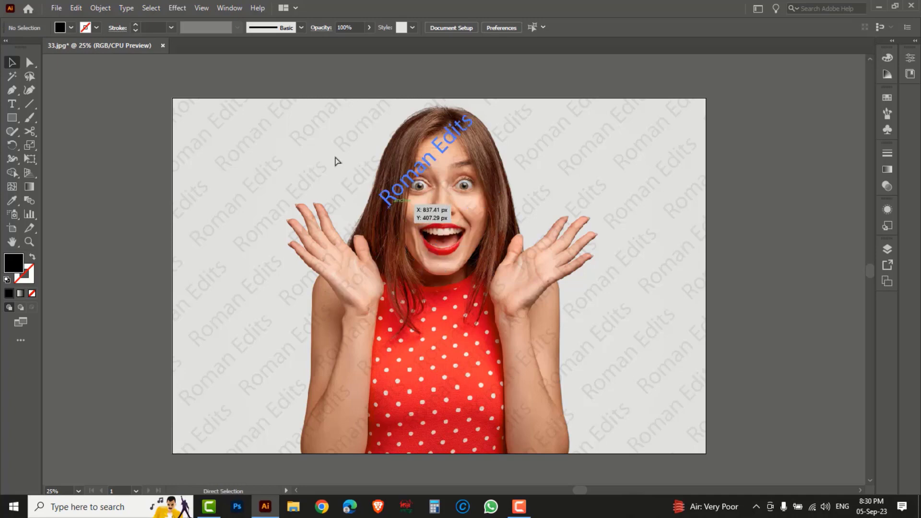
Examine the finished repeating diagonal watermark across the woman's face, hands and dress
key("z")
left_click_drag(167, 91, 668, 364)
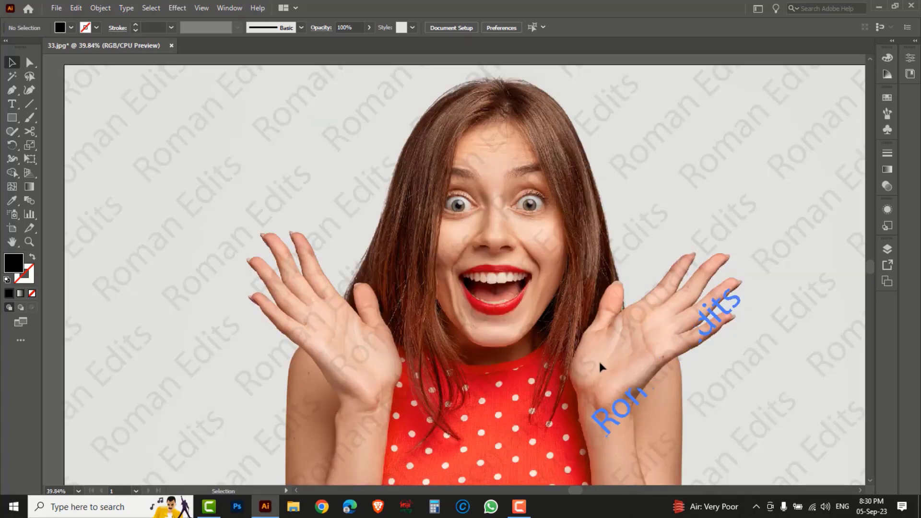
left_click_drag(520, 400, 498, 325)
left_click(425, 277, "ctrl")
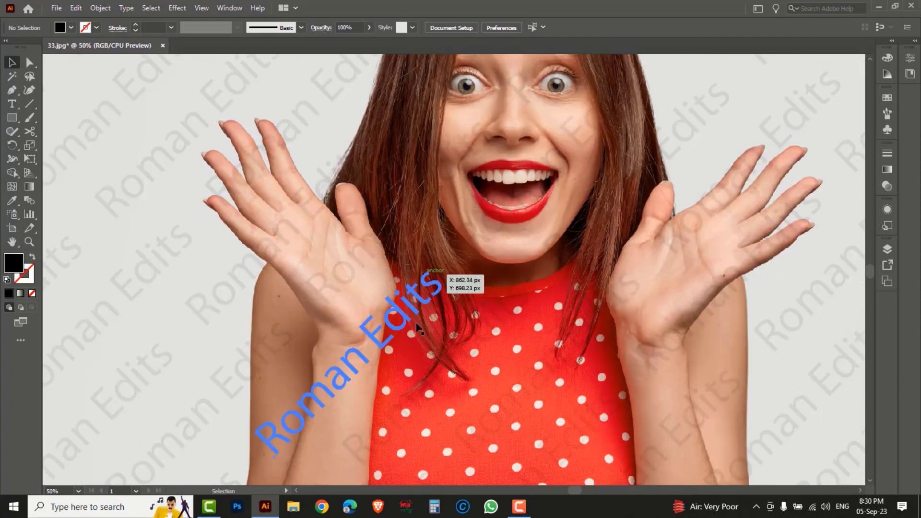
left_click_drag(394, 404, 362, 334)
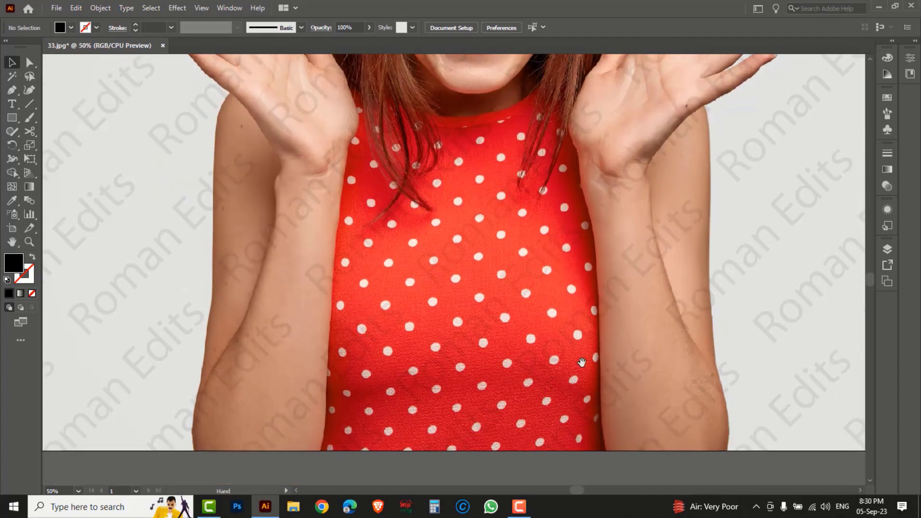
left_click_drag(591, 88, 574, 243)
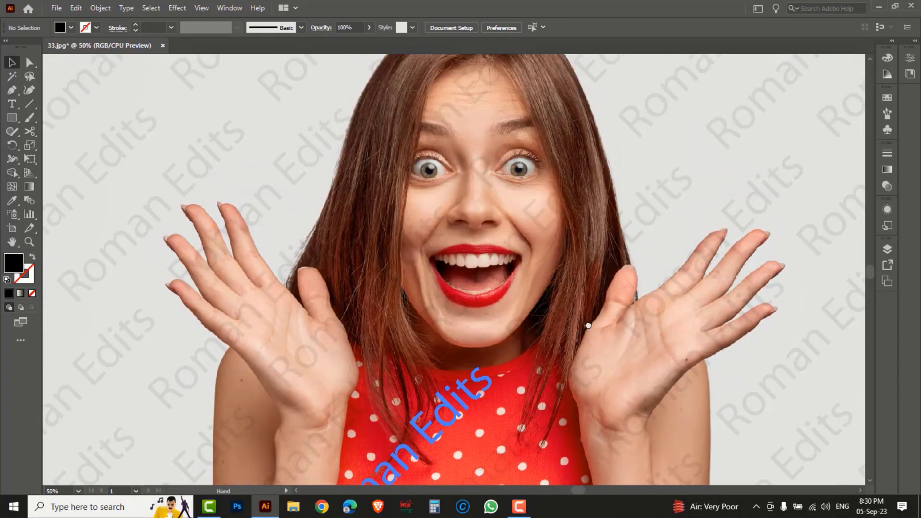
scroll(348, 256, "up", 4)
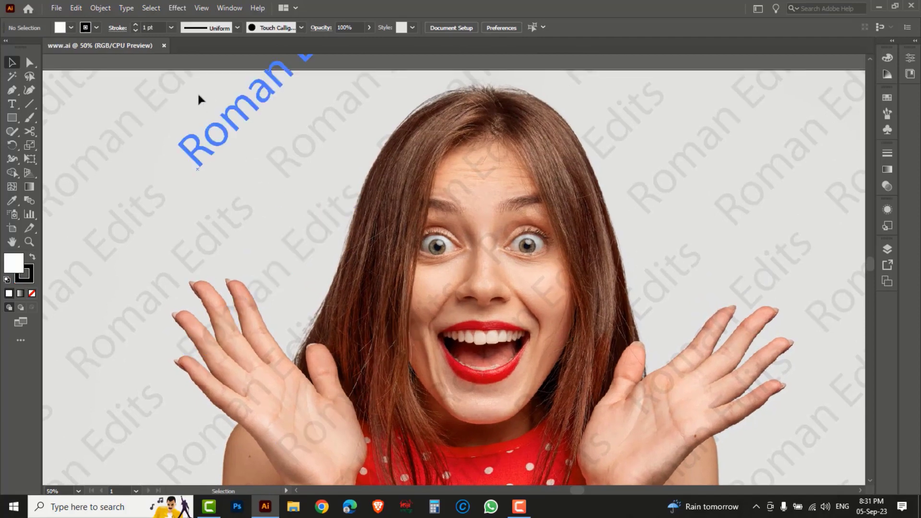
Close the finished document and open image 33 from the watermark folder
left_click(165, 46)
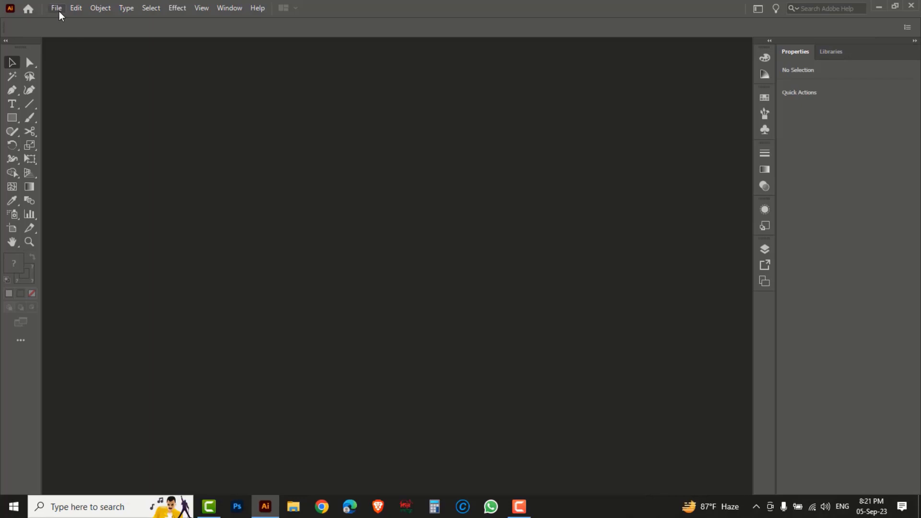
left_click(58, 9)
left_click(74, 45)
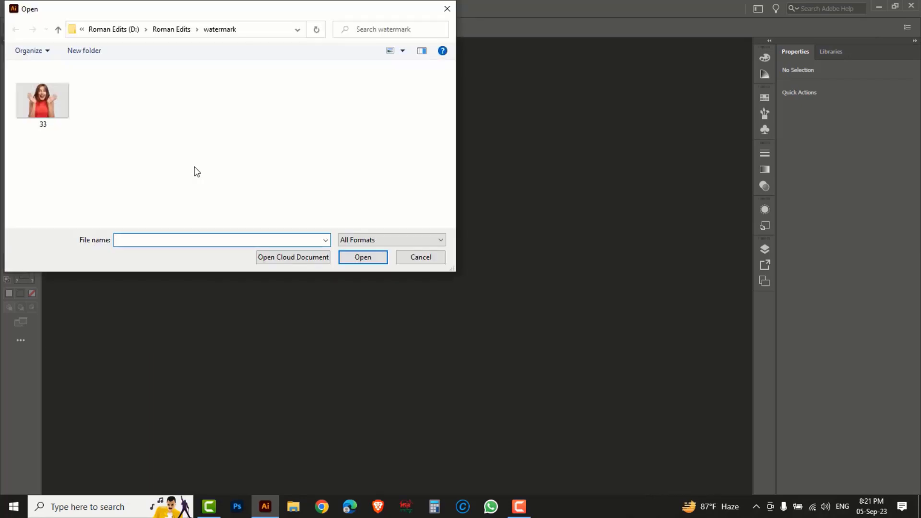
left_click(54, 107)
left_click(362, 258)
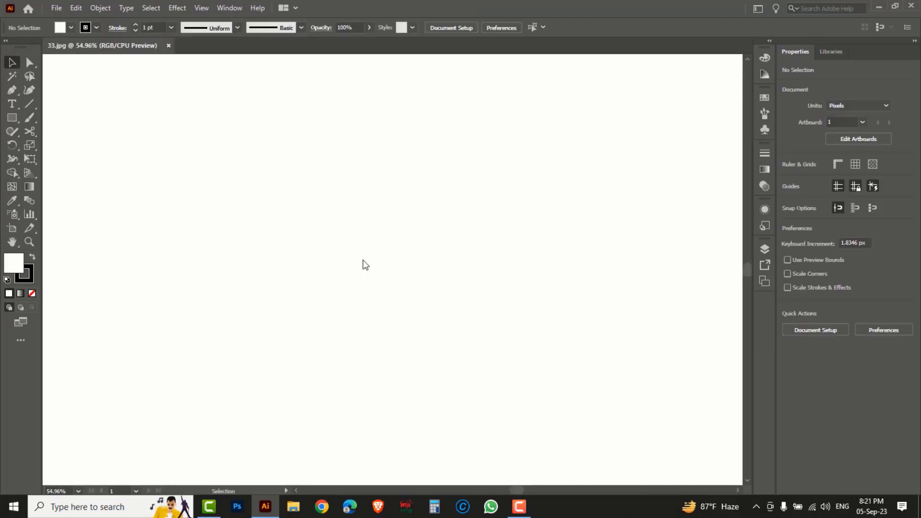
Try to shift the oversized photo relative to the artboard
key("z")
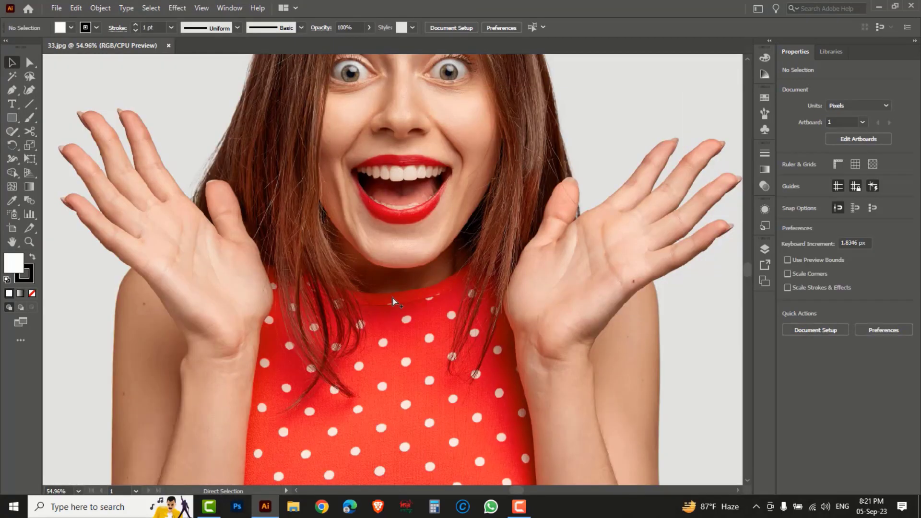
left_click(402, 300, "alt")
left_click(402, 300, "alt")
left_click(402, 300, "alt")
left_click(403, 300, "alt")
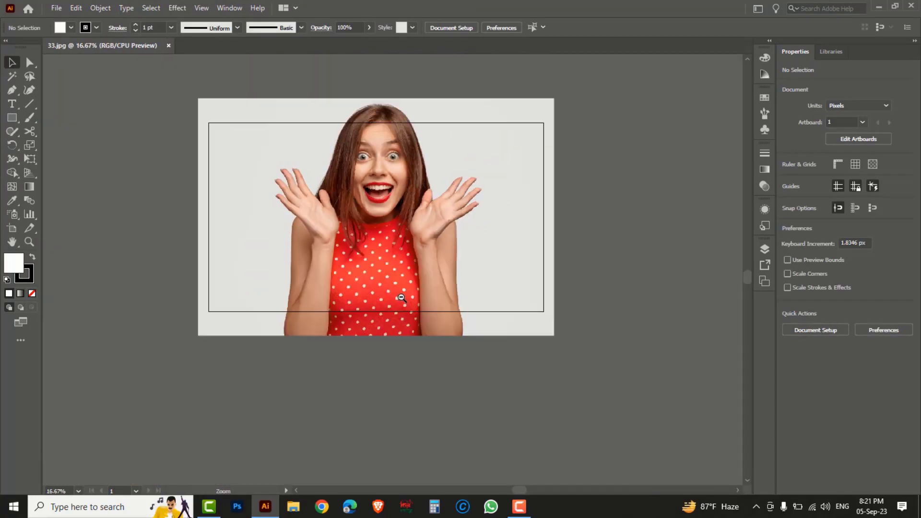
key("v")
left_click_drag(541, 195, 567, 237)
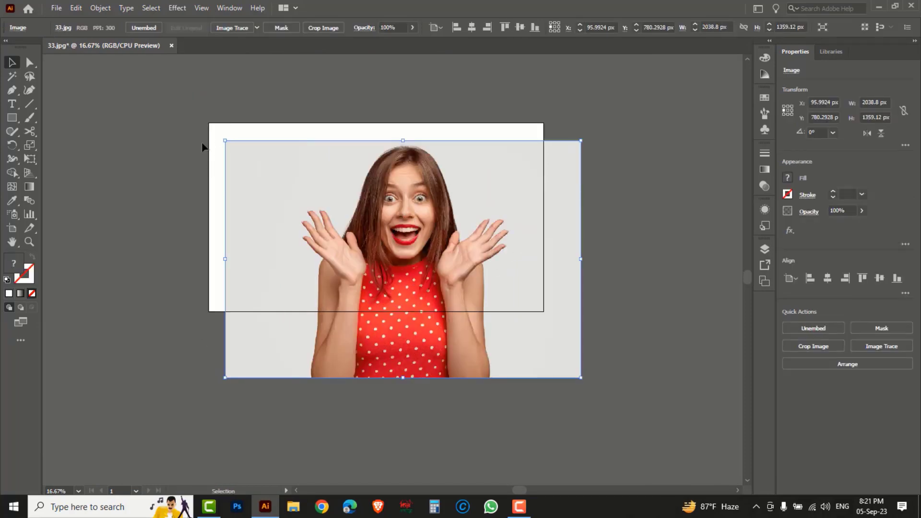
key("ctrl+z")
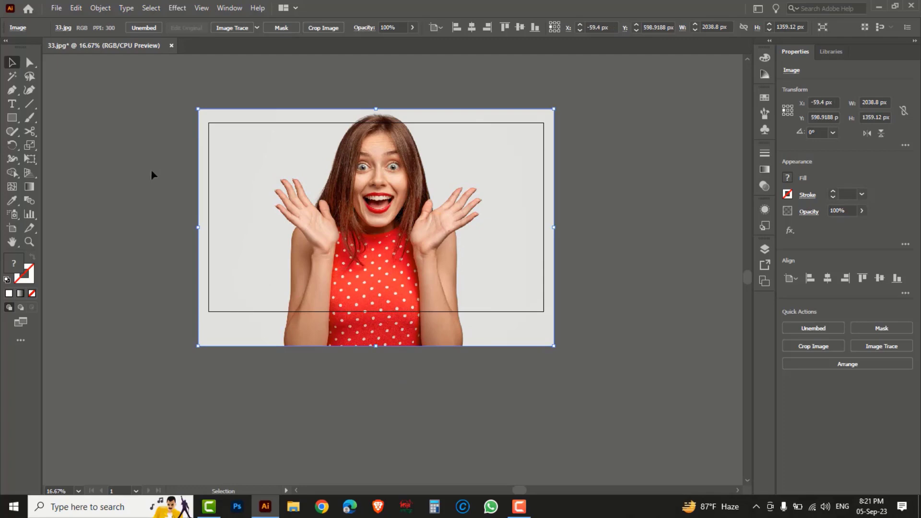
Resize the artboard to the photo's edges, 2038.8 by 1359.12 px, and clear the selection
left_click(13, 232)
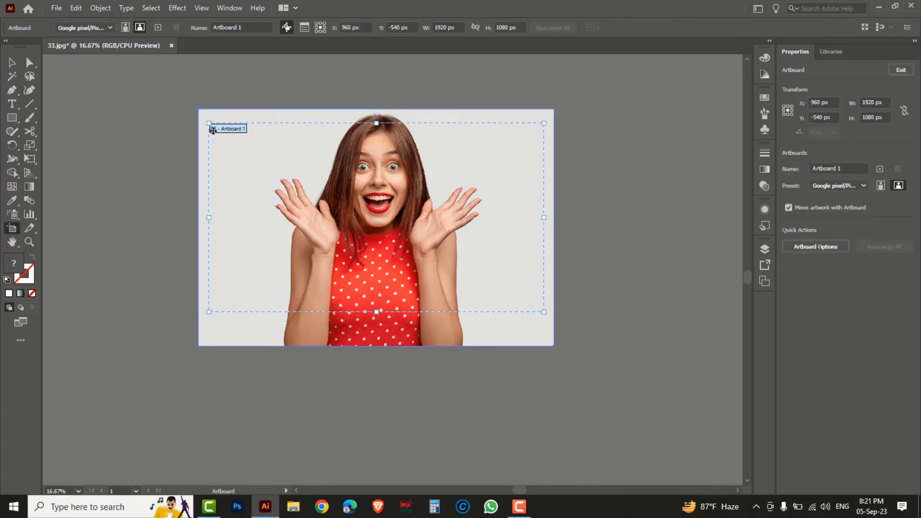
left_click_drag(209, 124, 198, 110)
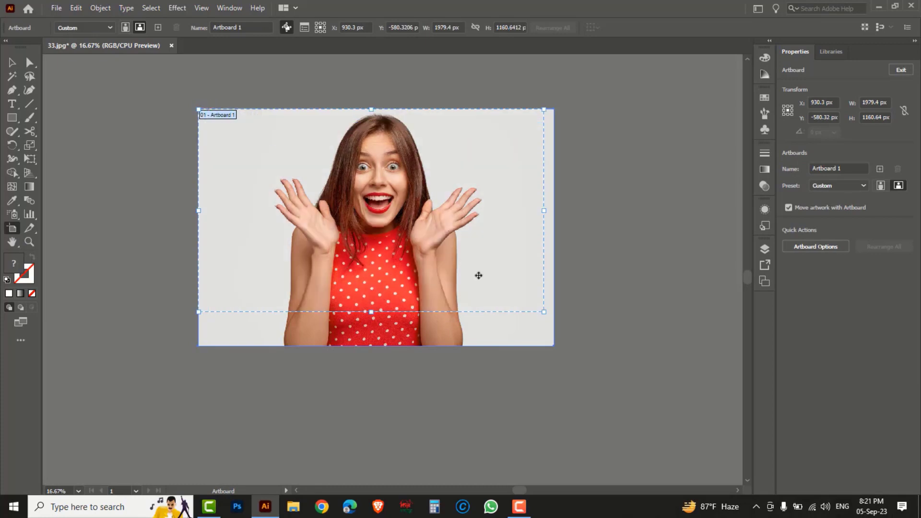
left_click_drag(545, 312, 554, 346)
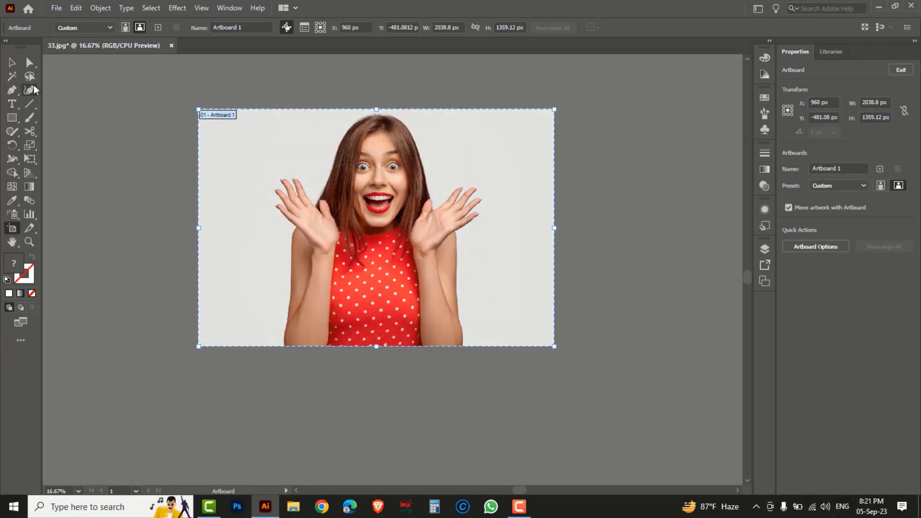
left_click(12, 62)
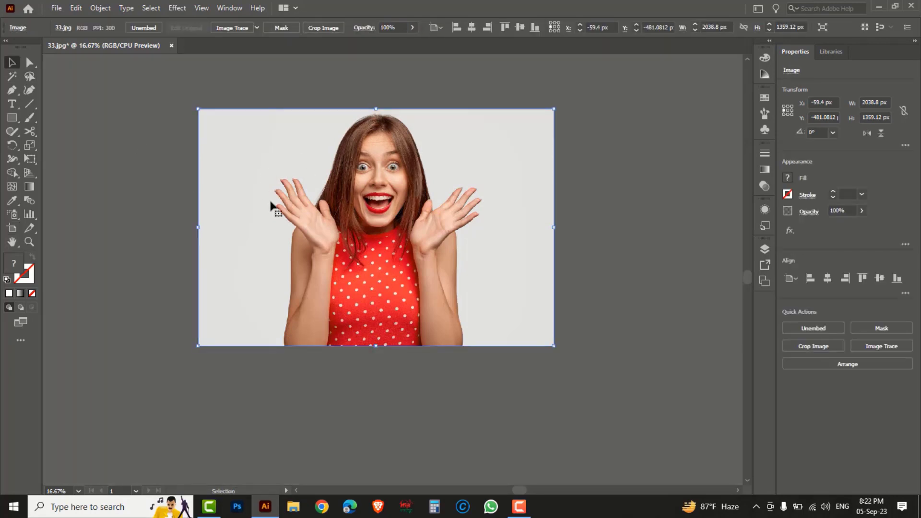
key("a")
key("ctrl+shift+a")
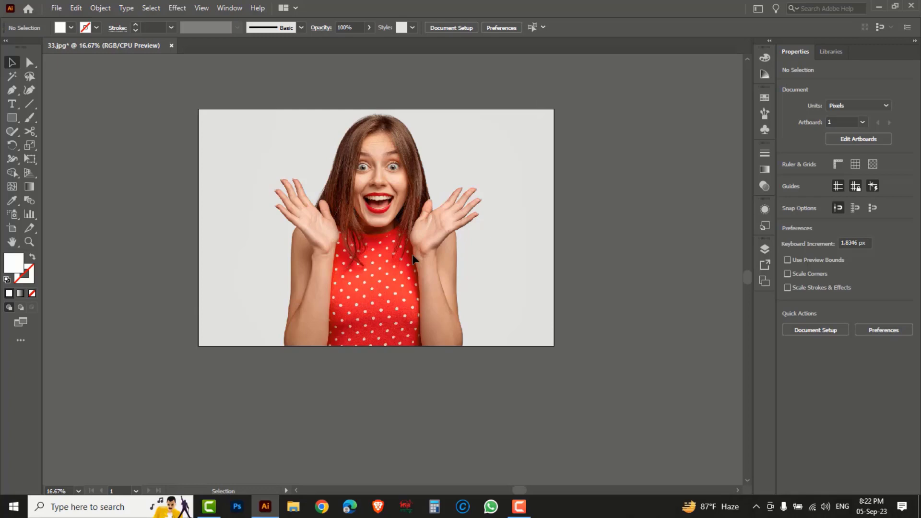
Add a point text reading "Roman Edits" beside the woman at a font size of 200 pt
left_click(13, 105)
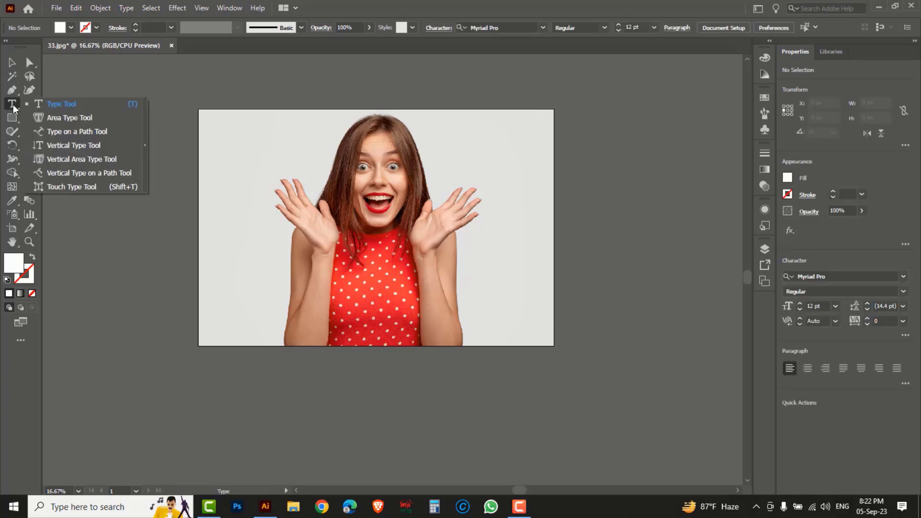
left_click(62, 106)
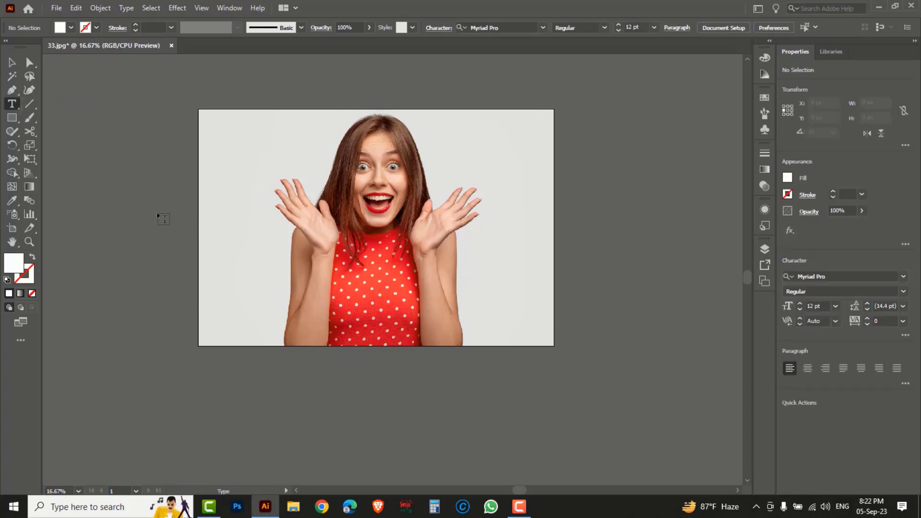
left_click(162, 214)
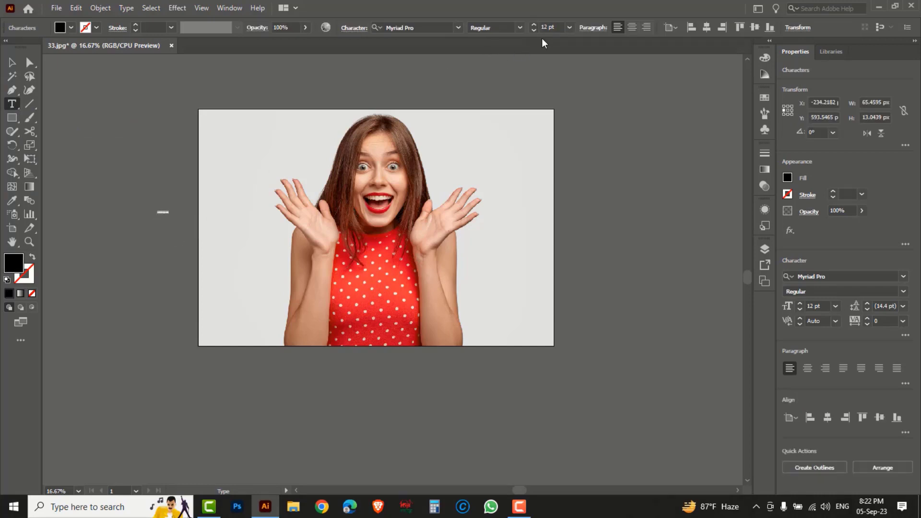
left_click(570, 27)
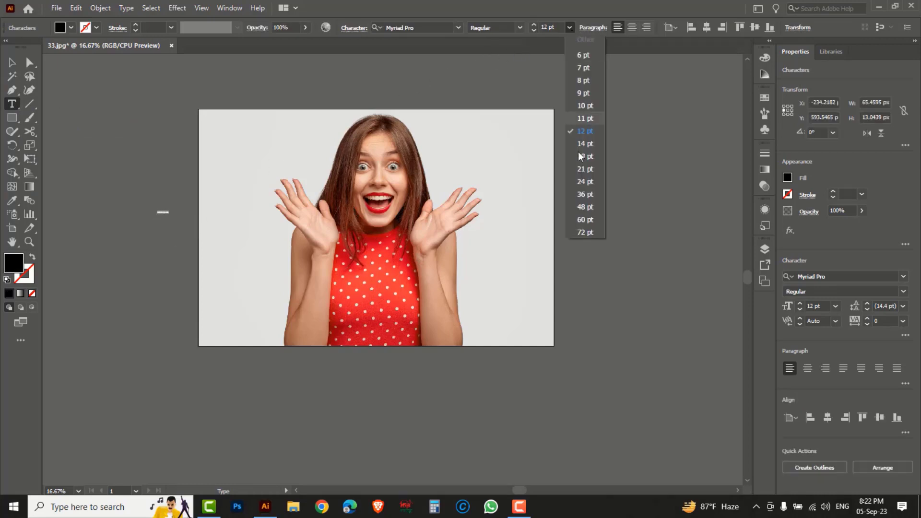
left_click(583, 234)
left_click(559, 27)
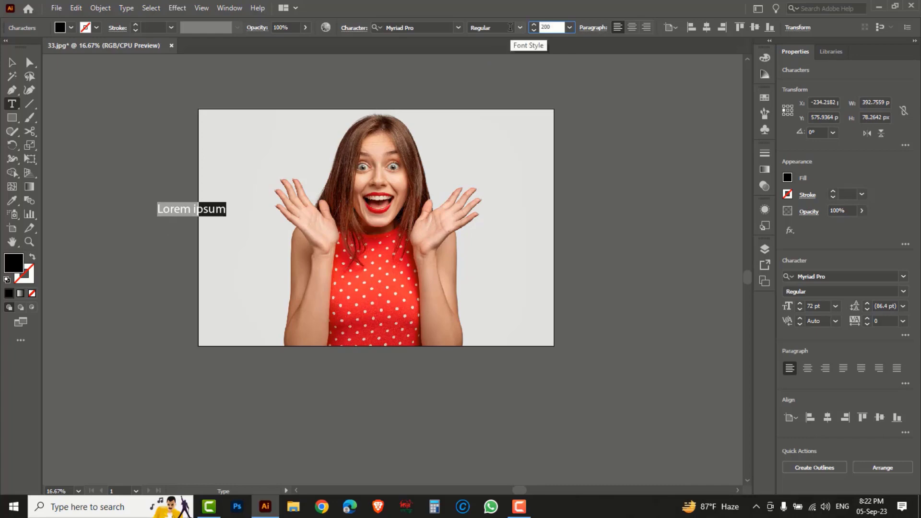
key("Return")
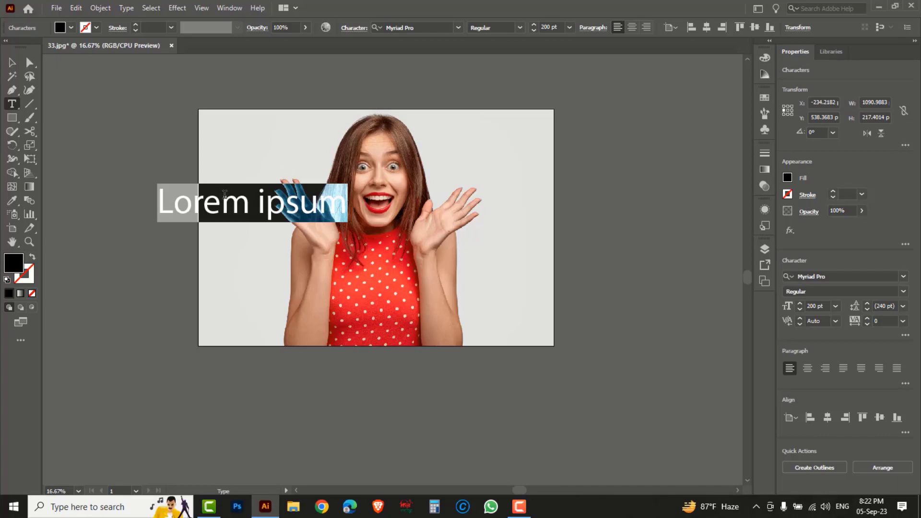
type("R")
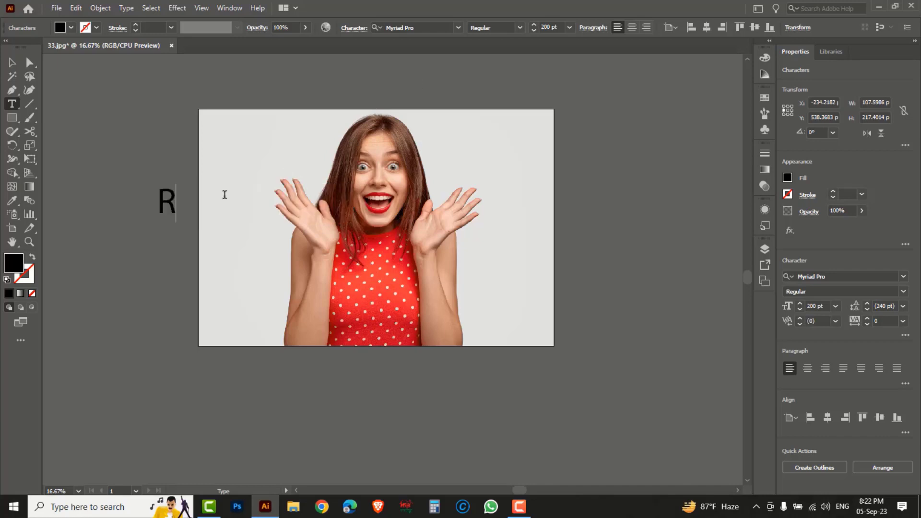
type("oman Edits")
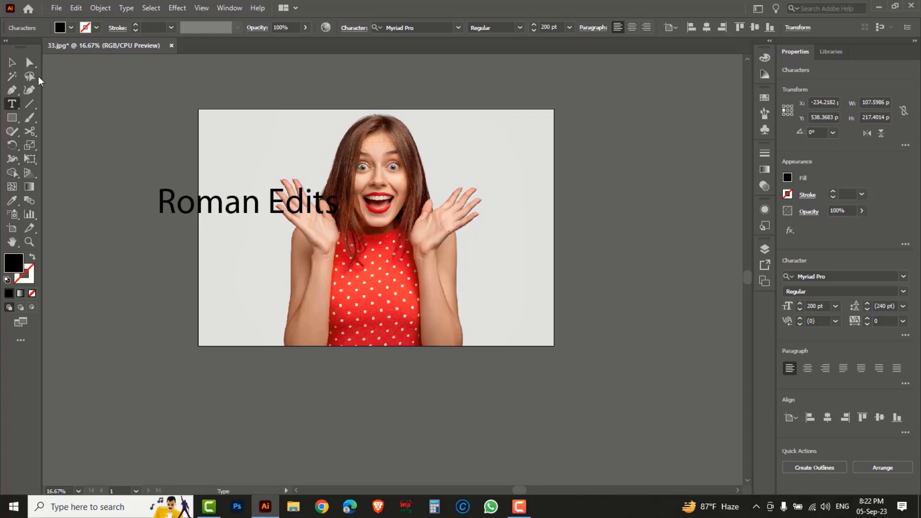
Move the watermark text above the photo and scale it down to about 108 pt
left_click(12, 62)
left_click_drag(231, 207, 194, 152)
left_click_drag(336, 148, 298, 164)
Duplicate the watermark text horizontally at even spacing to make a row of five above the photo
key("ctrl+shift+b")
key("ctrl+d")
key("ctrl+d")
key("ctrl+d")
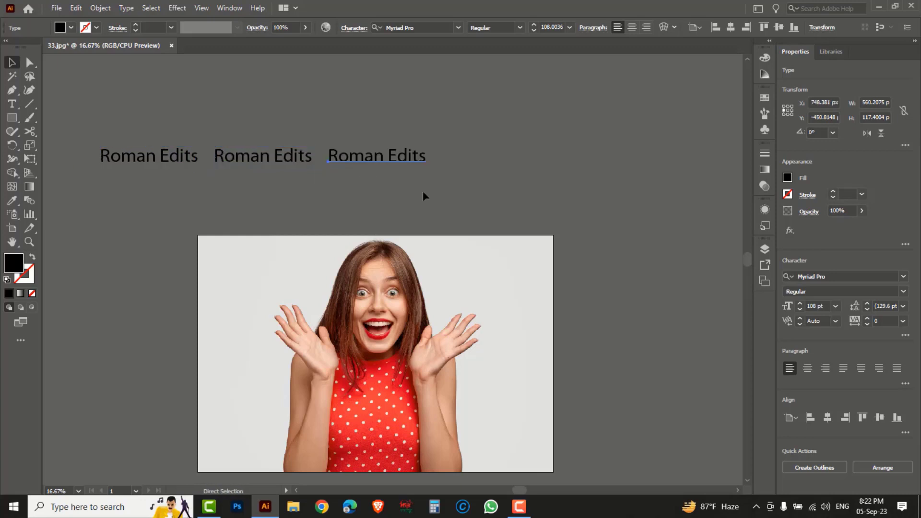
key("ctrl+shift+b")
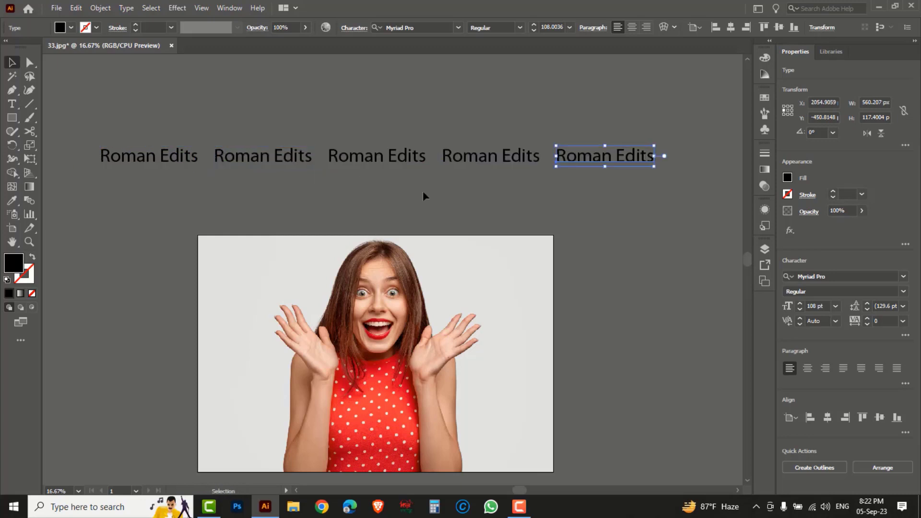
Collapse the Properties panel and extend the row to ten evenly spaced watermark texts
left_click(915, 44)
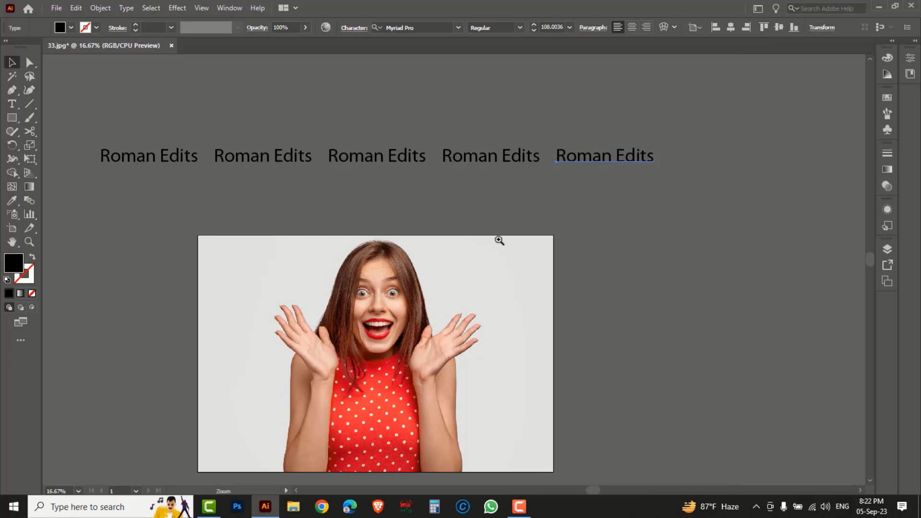
key("ctrl+alt+space")
left_click(477, 210)
left_click(489, 249)
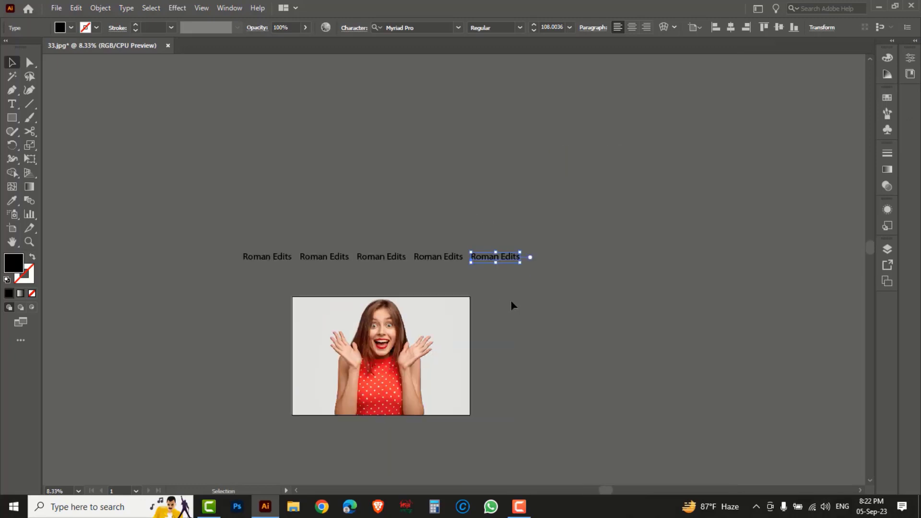
key("ctrl+d")
key("ctrl+d")
key("ctrl+d")
key("ctrl+d")
key("ctrl+d")
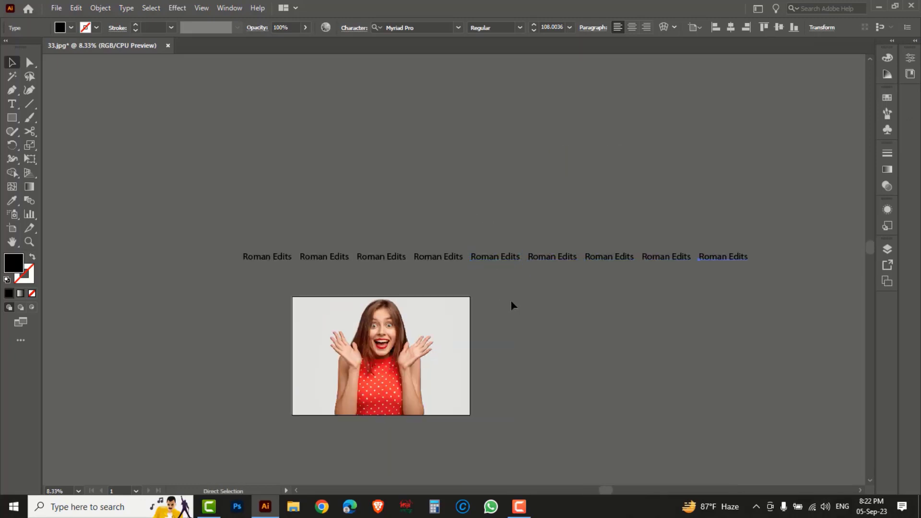
Group the ten watermark texts, move the row up and to the left, and duplicate it directly below
left_click_drag(580, 273, 811, 291)
left_click(628, 305)
left_click_drag(547, 262, 284, 173)
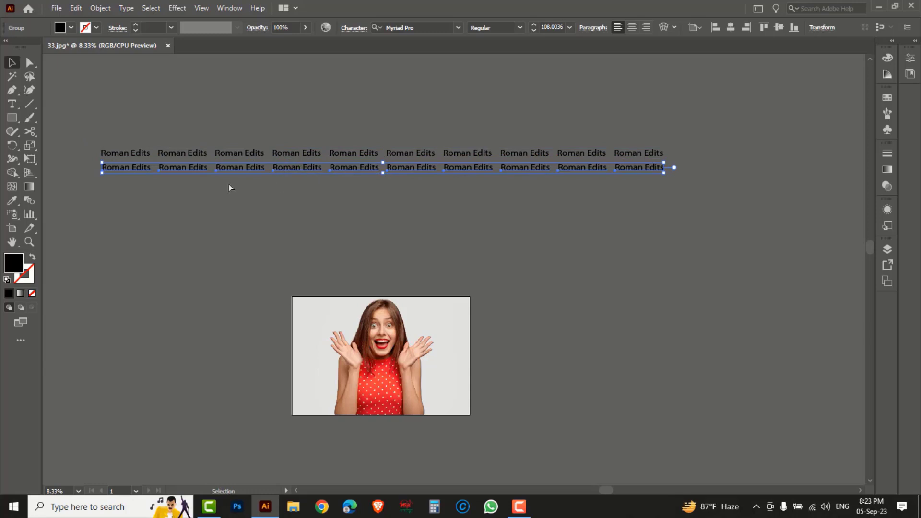
Offset the second row to the right and add three further staggered copies below it, making five rows
key("z")
left_click(205, 173)
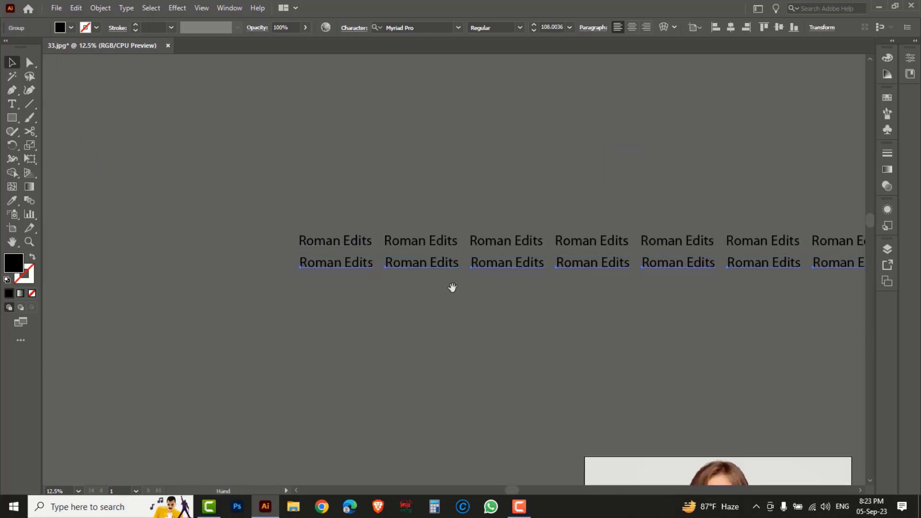
left_click_drag(451, 288, 296, 251)
left_click_drag(229, 240, 255, 240)
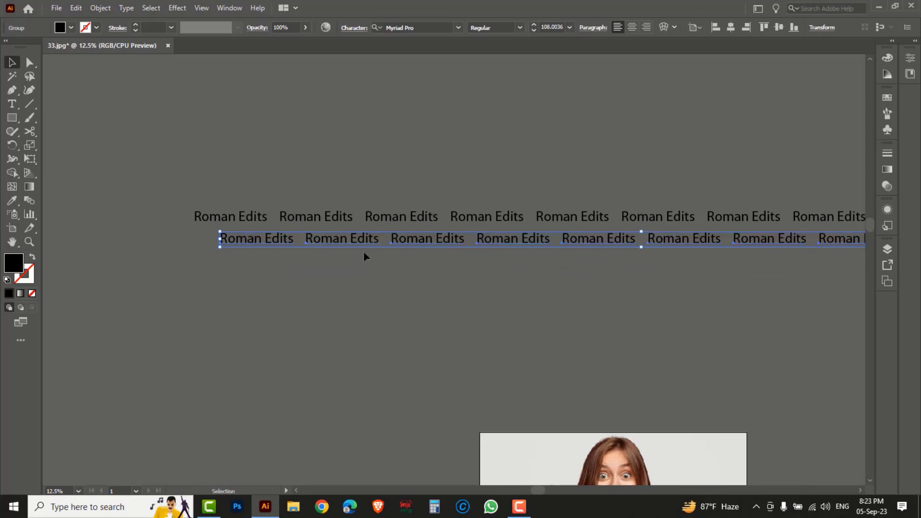
left_click_drag(349, 242, 394, 301)
Duplicate the block of five watermark rows straight down twice, extending the pattern over the photo
key("ctrl+a")
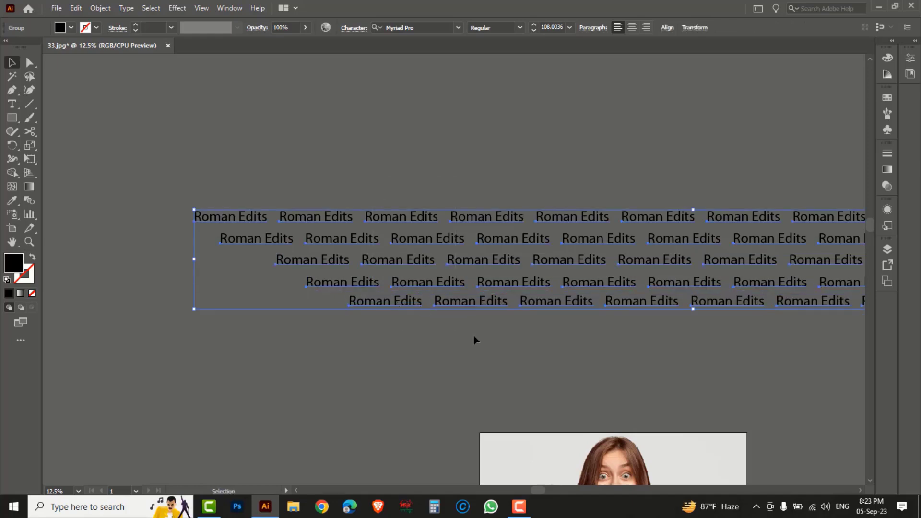
left_click_drag(421, 246, 422, 353)
key("ctrl+d")
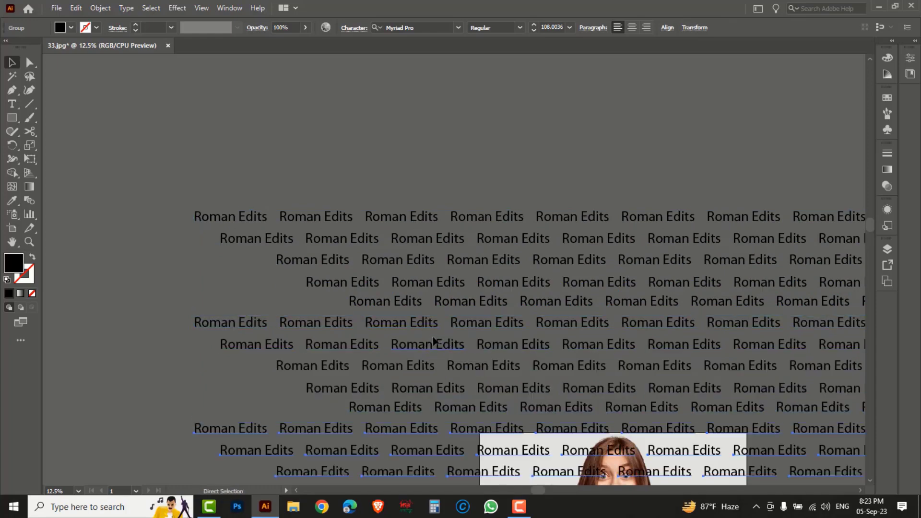
Repeat the last duplication to add a fourth block of watermark rows below, covering the photo down to its lower edge
left_click(520, 336, "ctrl+alt")
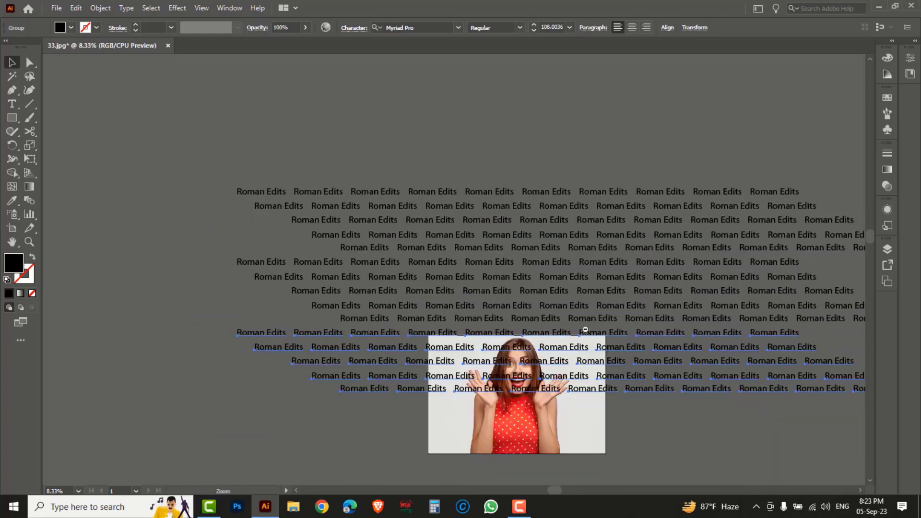
left_click(586, 325, "ctrl+alt")
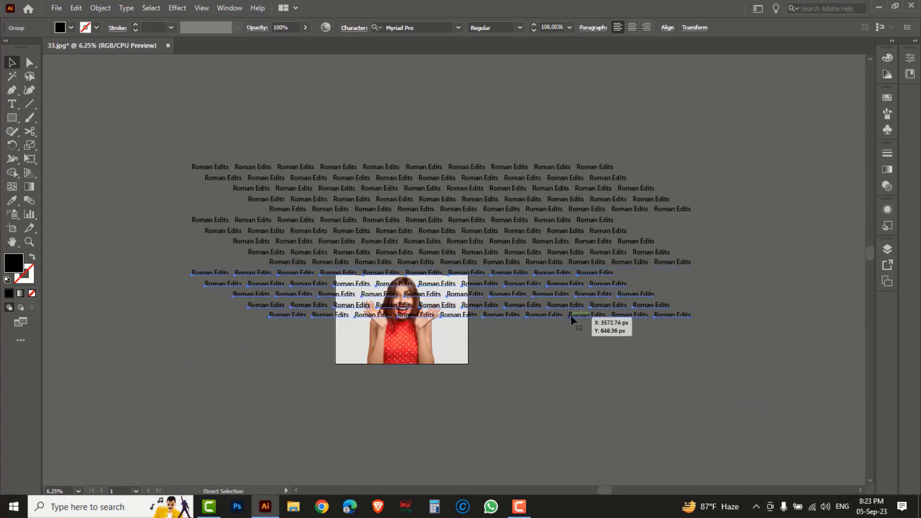
key("ctrl+d")
left_click(752, 392)
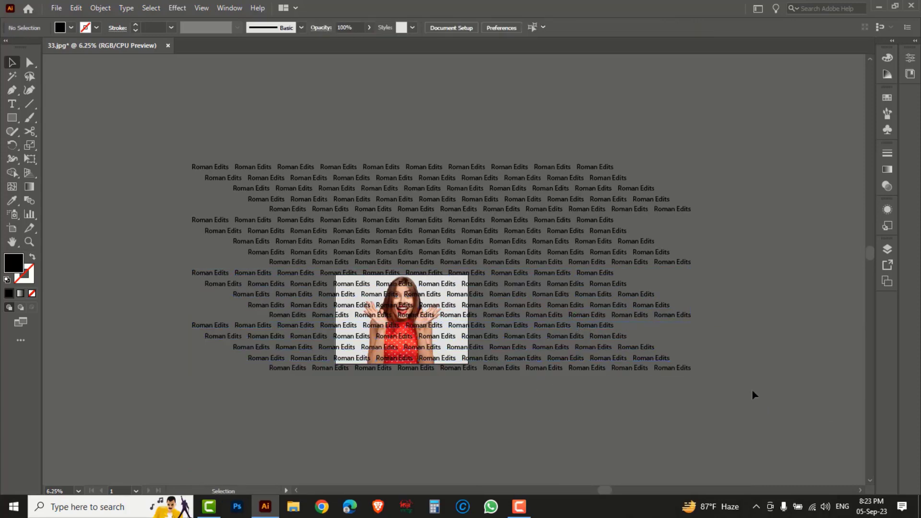
Select all the watermark rows and distribute them vertically by their centers so the row spacing is even
key("ctrl+a")
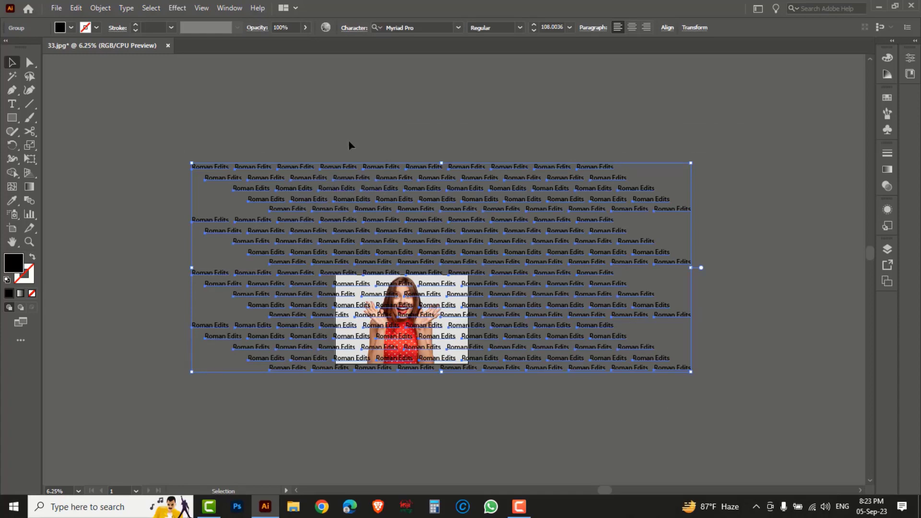
key("ctrl+plus")
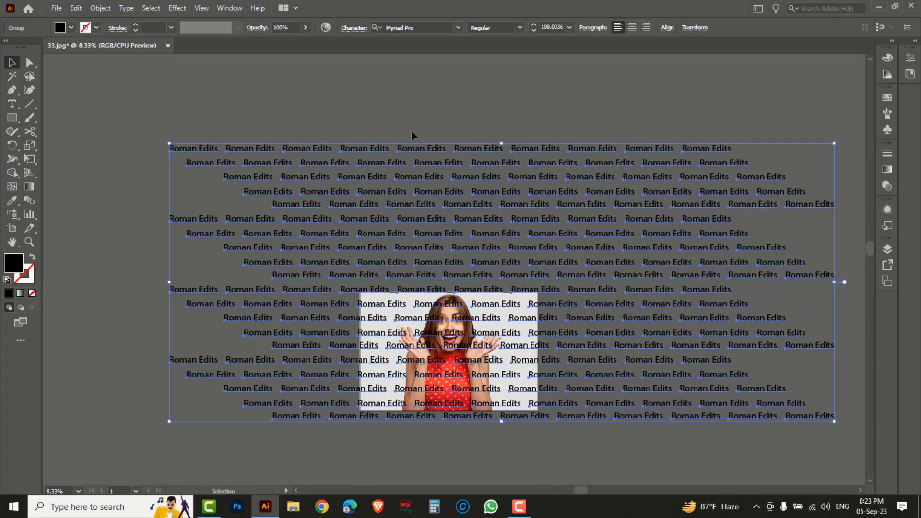
left_click(224, 8)
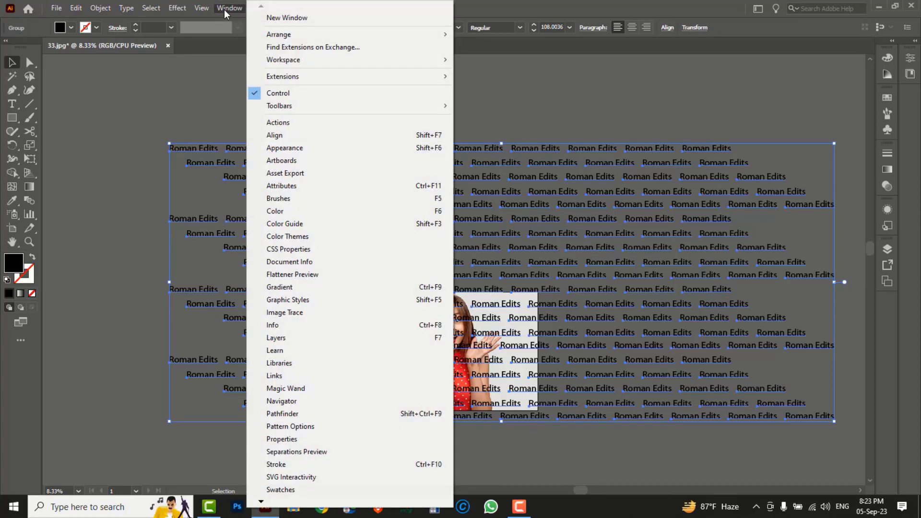
left_click(273, 135)
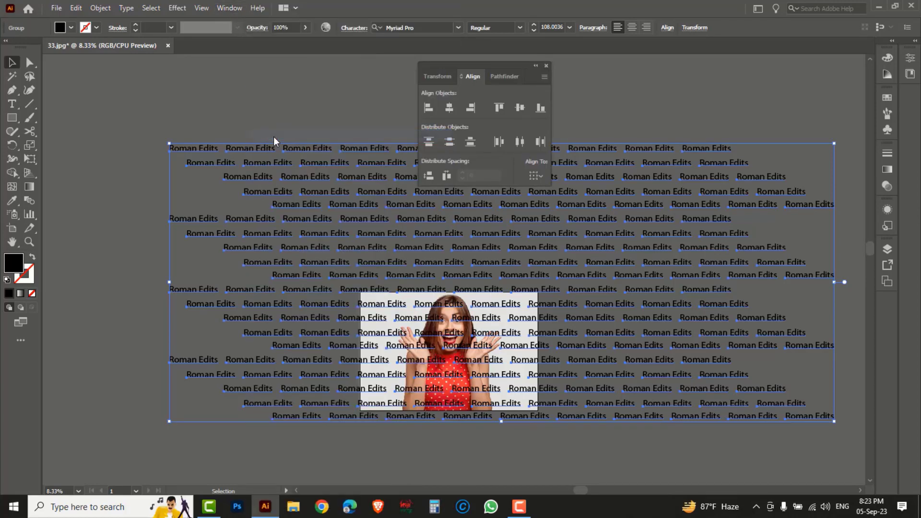
left_click(450, 142)
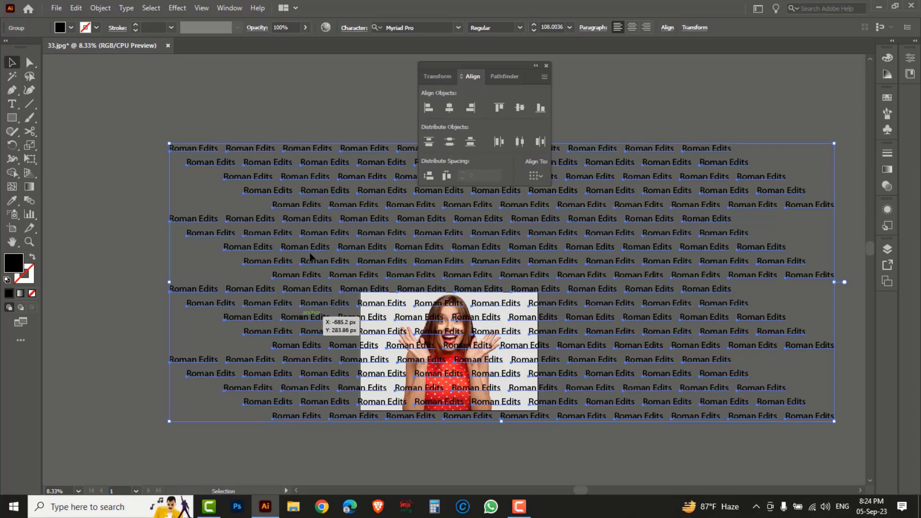
left_click(545, 66)
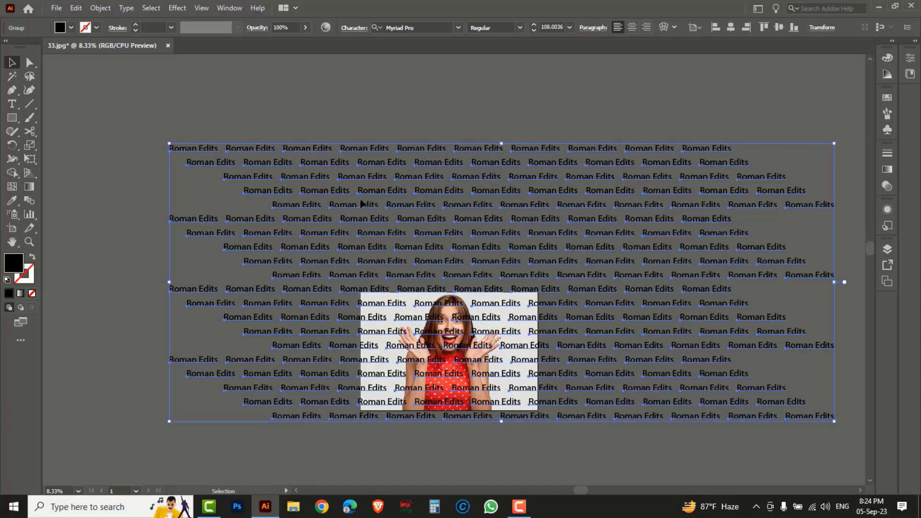
Move the whole watermark pattern down and to the left, and rotate it by 45°
left_click_drag(335, 206, 295, 252)
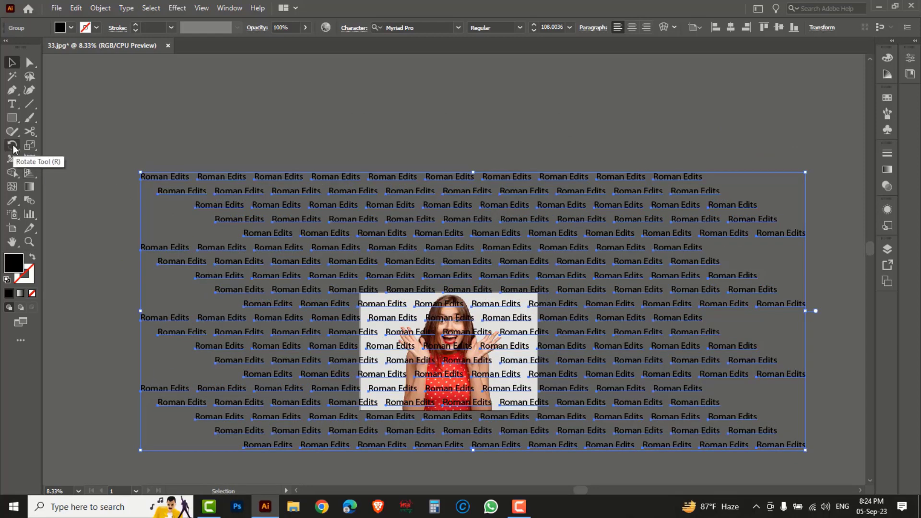
double_click(13, 148)
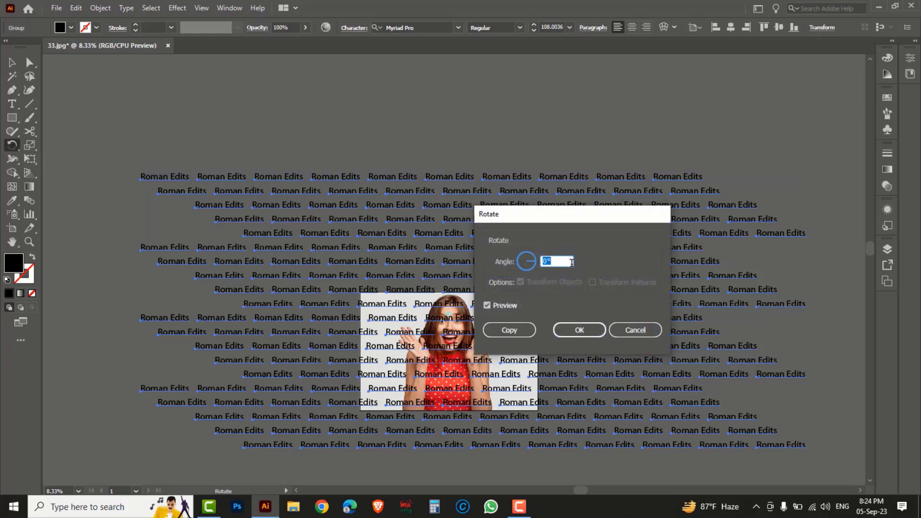
left_click(544, 260)
type("45")
left_click(487, 306)
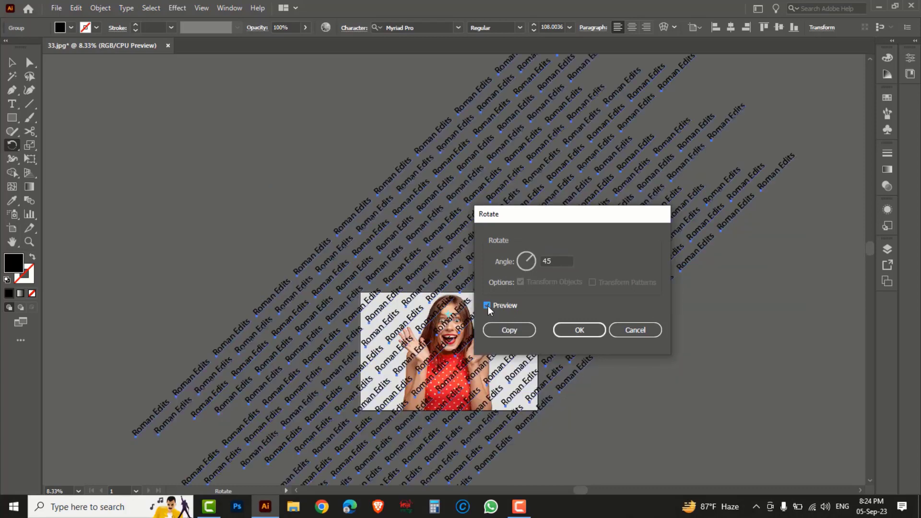
left_click(487, 306)
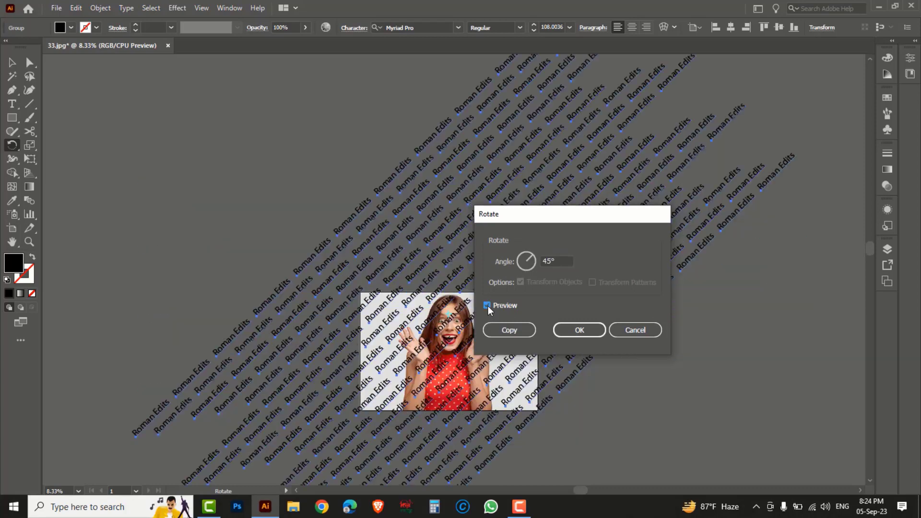
left_click(579, 331)
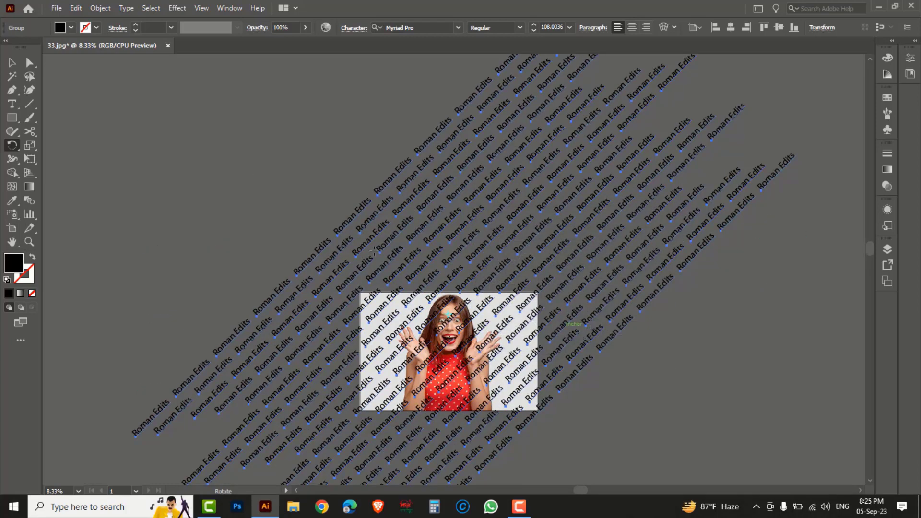
left_click(12, 63)
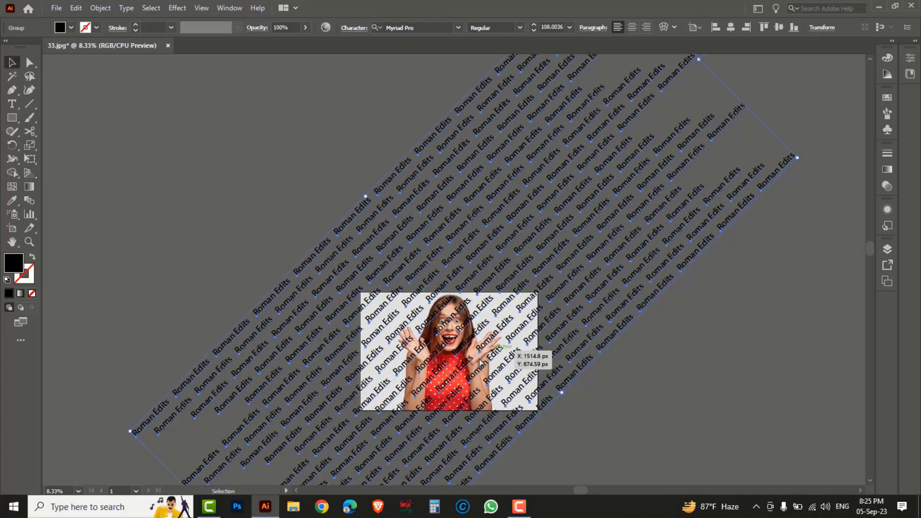
Scale the rotated pattern down proportionally to a text size of about 89.5 and reposition it so it still covers the whole photo
key("space")
left_click_drag(494, 388, 394, 299)
left_click_drag(422, 258, 512, 321)
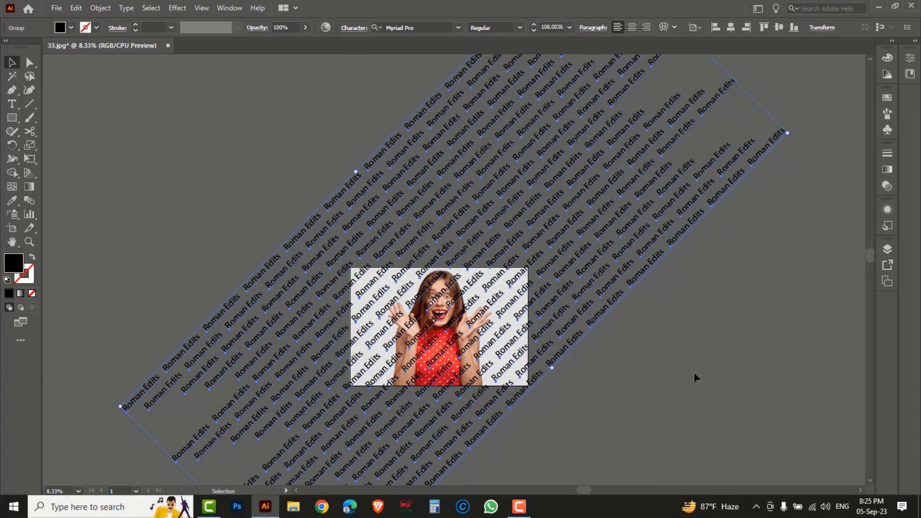
left_click_drag(788, 133, 730, 160)
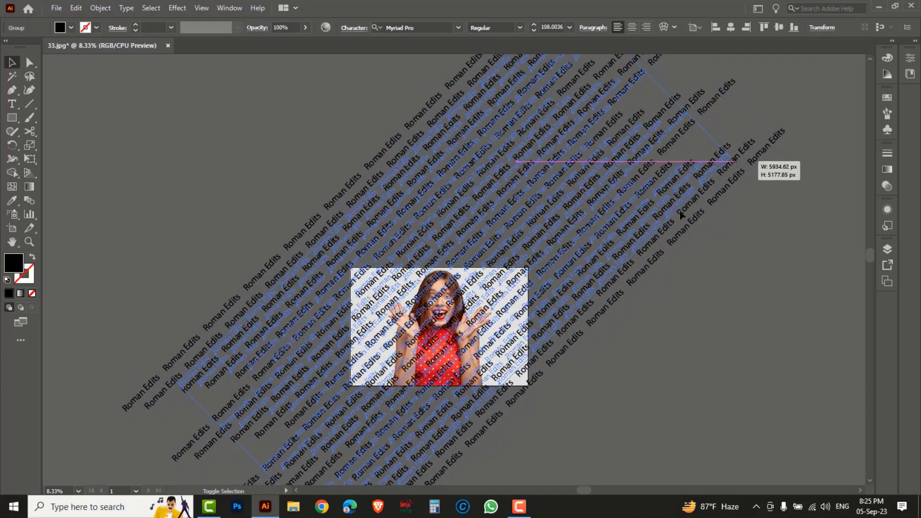
left_click_drag(565, 274, 578, 296)
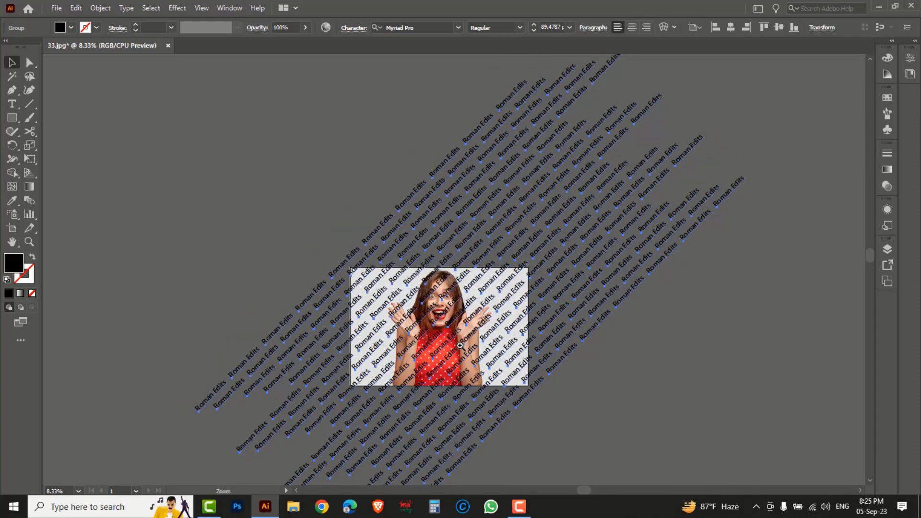
Lower the opacity of the watermark pattern so the text is semi-transparent over the photo, and deselect it
left_click(461, 346, "ctrl")
left_click(436, 261, "ctrl")
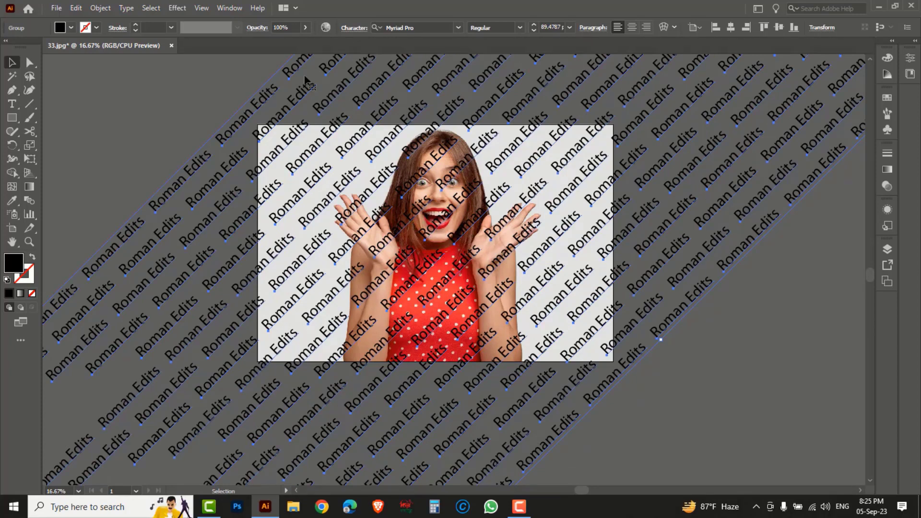
left_click(309, 28)
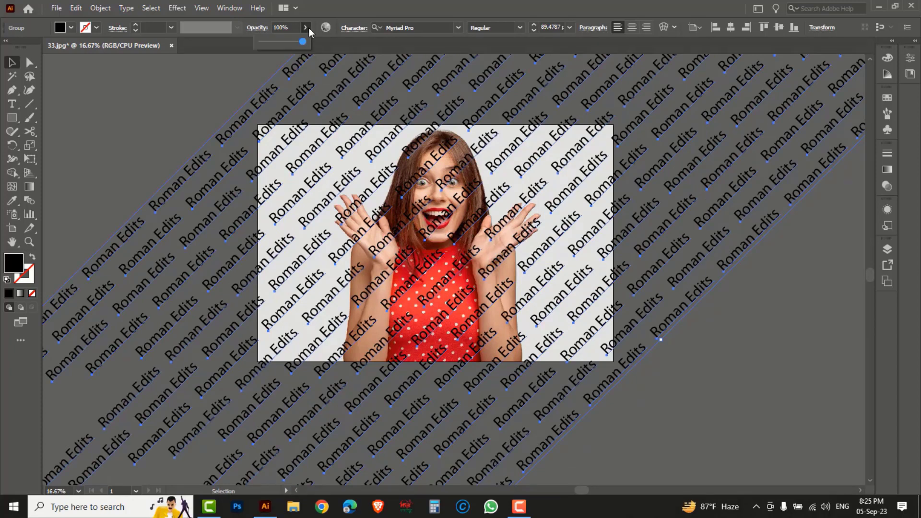
left_click(282, 42)
left_click_drag(283, 42, 274, 42)
left_click(205, 112)
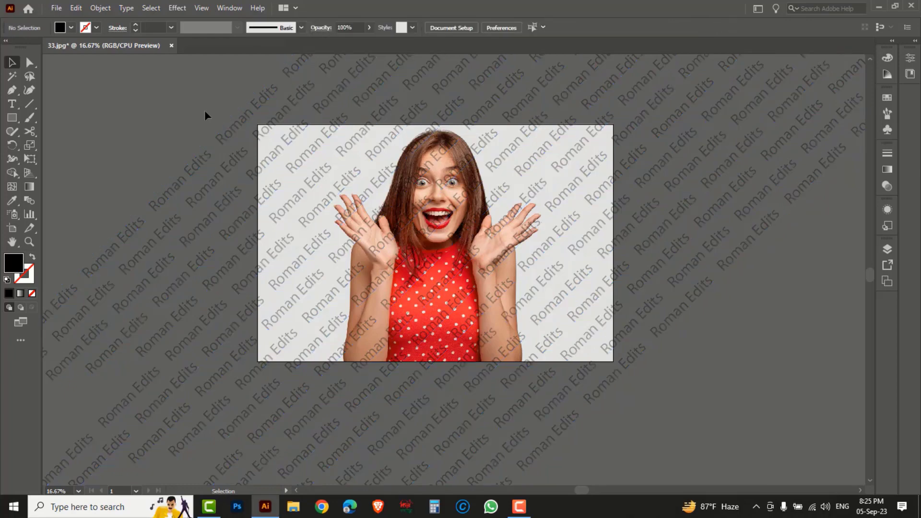
Draw a black-filled rectangle exactly covering the photo from corner to corner
left_click(12, 118)
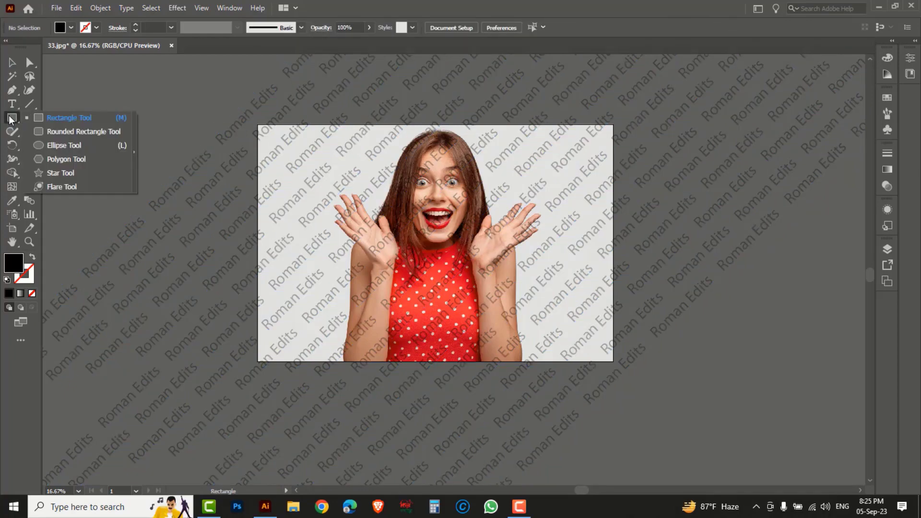
left_click(58, 117)
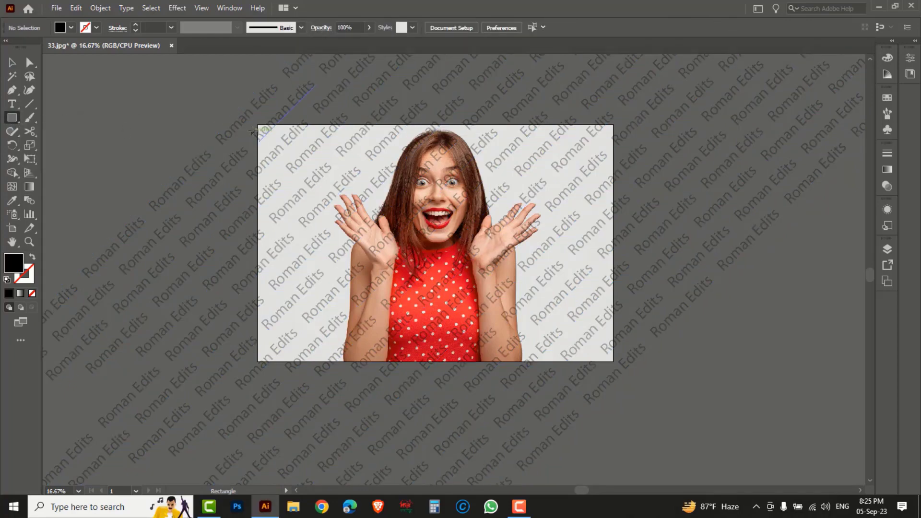
left_click_drag(258, 125, 613, 362)
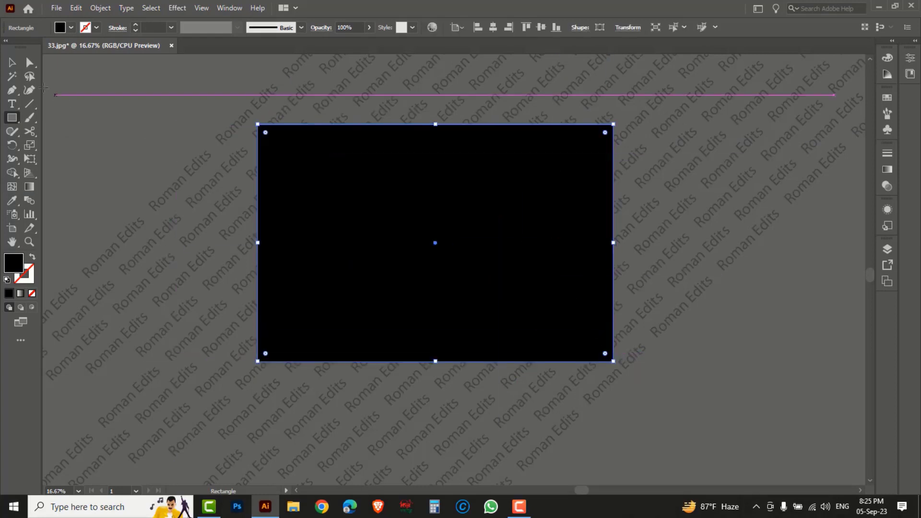
left_click(12, 63)
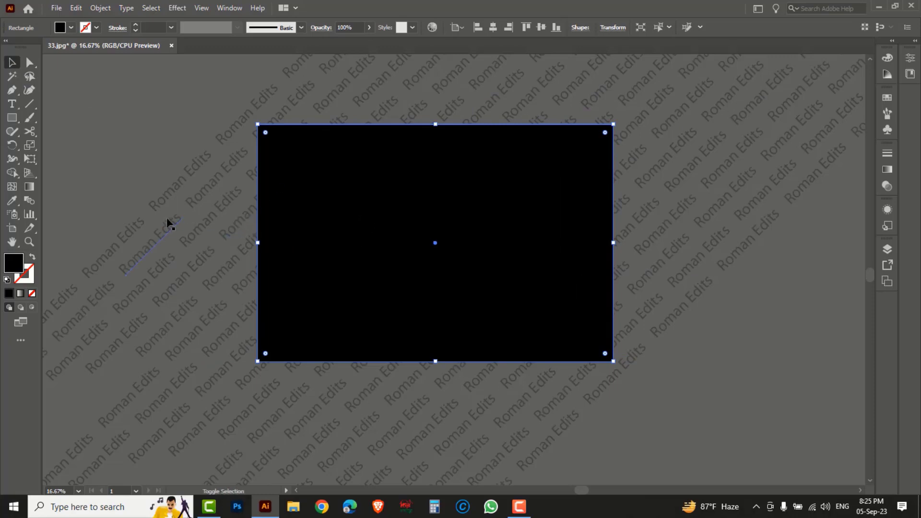
Make a clipping mask from the rectangle and the watermark pattern so the text is trimmed to the photo
left_click(167, 226, "shift")
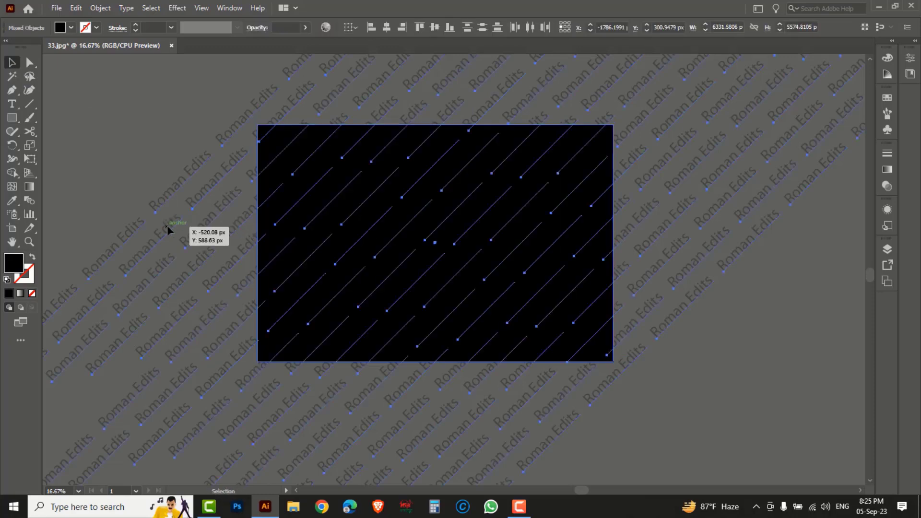
right_click(167, 226)
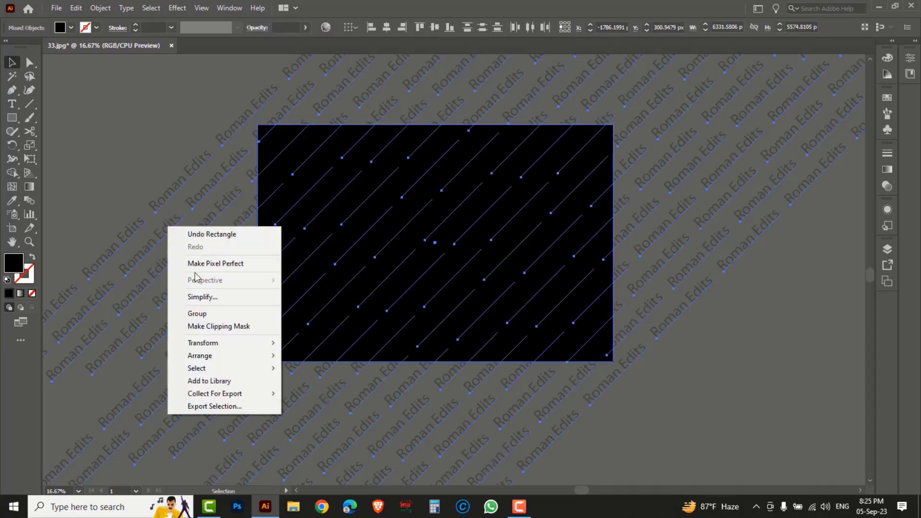
left_click(210, 327)
left_click(203, 253)
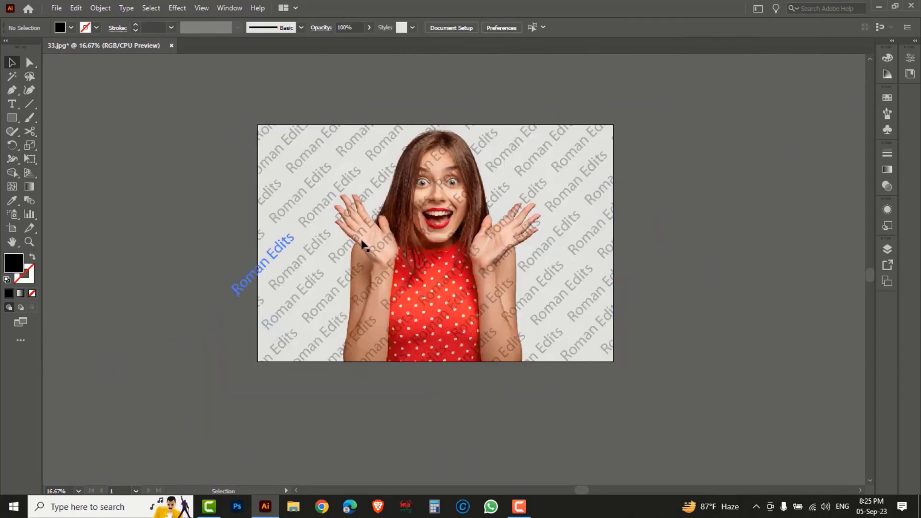
Examine the clipped watermark text up close across the photo
key("ctrl+space")
left_click(441, 222, "ctrl")
left_click(454, 312, "ctrl")
key("space")
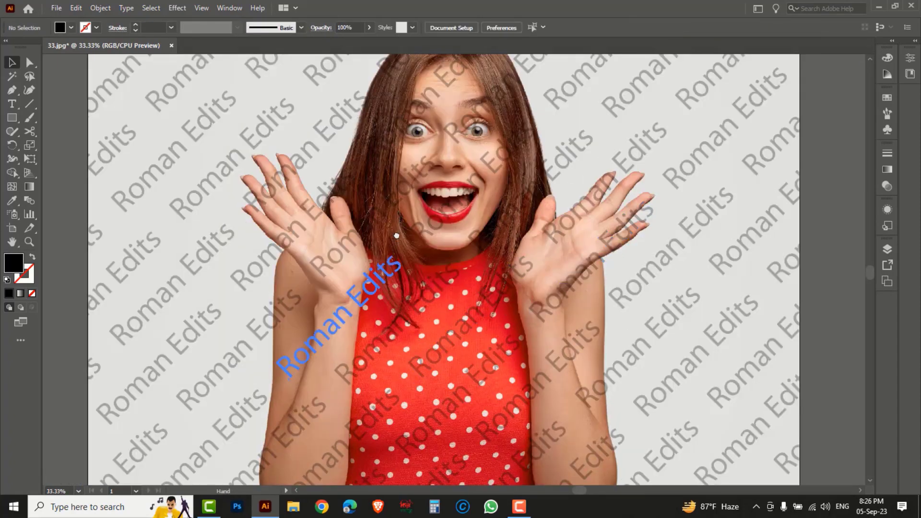
left_click_drag(397, 235, 399, 298)
key("space")
left_click_drag(342, 267, 348, 290)
left_click_drag(419, 399, 405, 309)
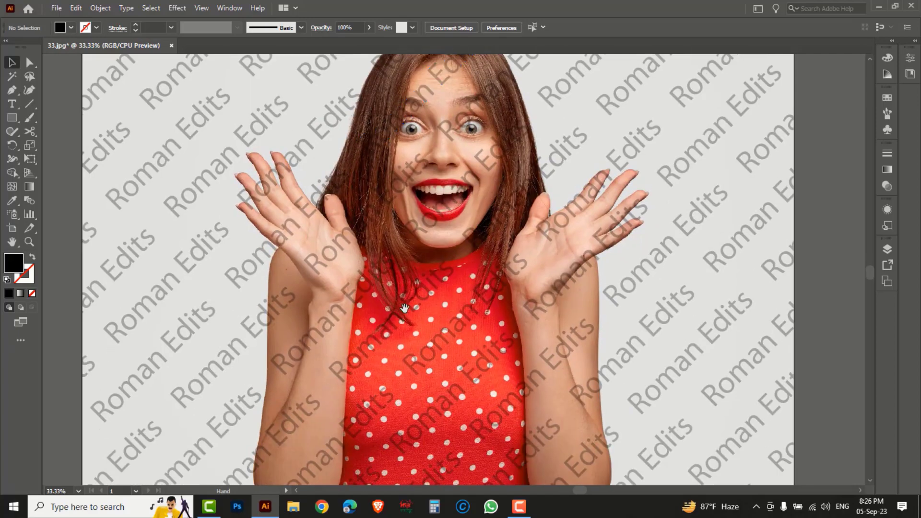
left_click_drag(355, 250, 389, 327)
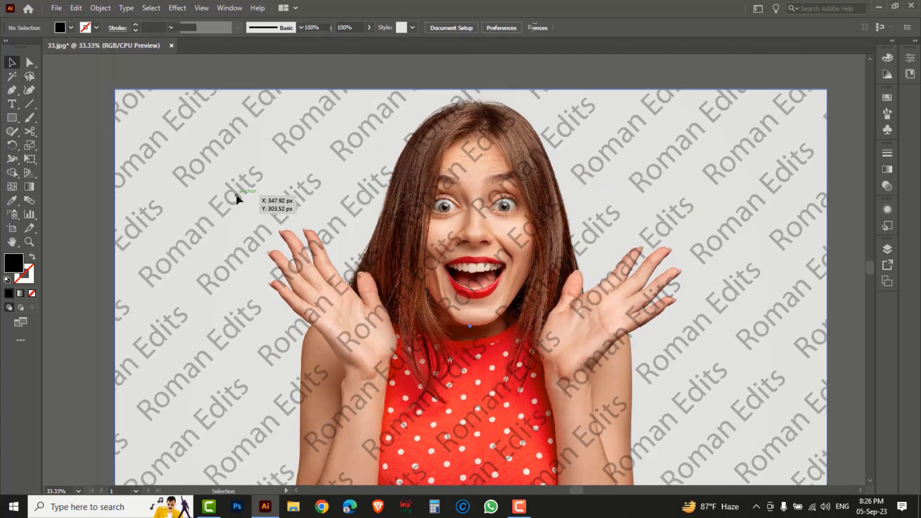
Select the clipped watermark group, reduce its opacity to 27%, and deselect it
left_click(263, 197)
left_click(337, 28)
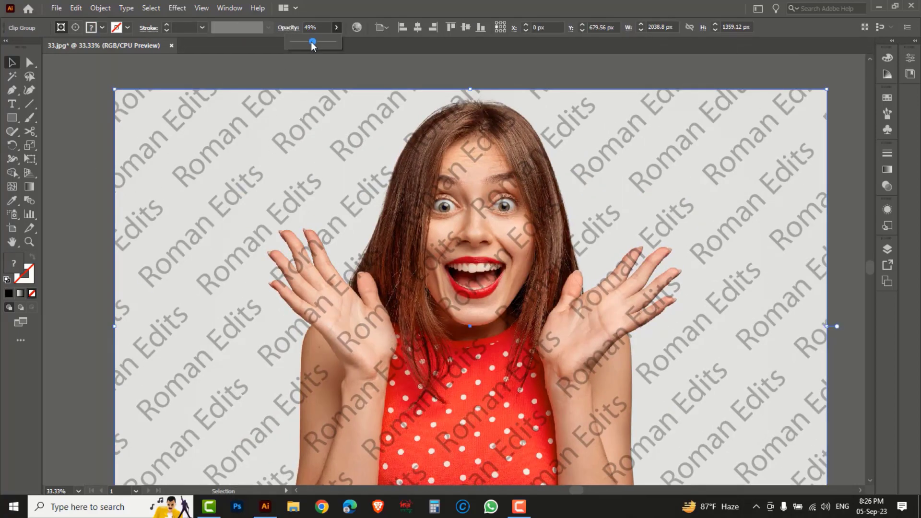
left_click_drag(312, 45, 304, 44)
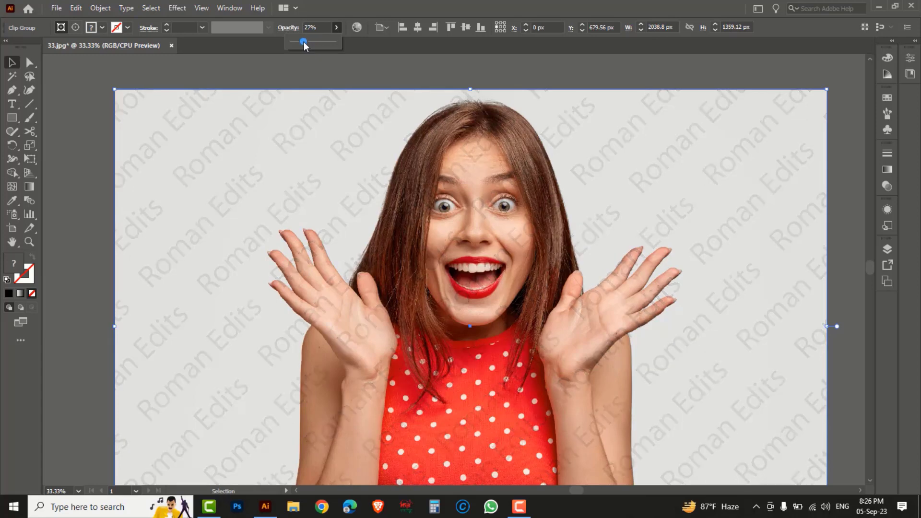
left_click(102, 143)
Open the Save for Web (Legacy) export for the watermarked photo
left_click_drag(483, 425, 484, 289)
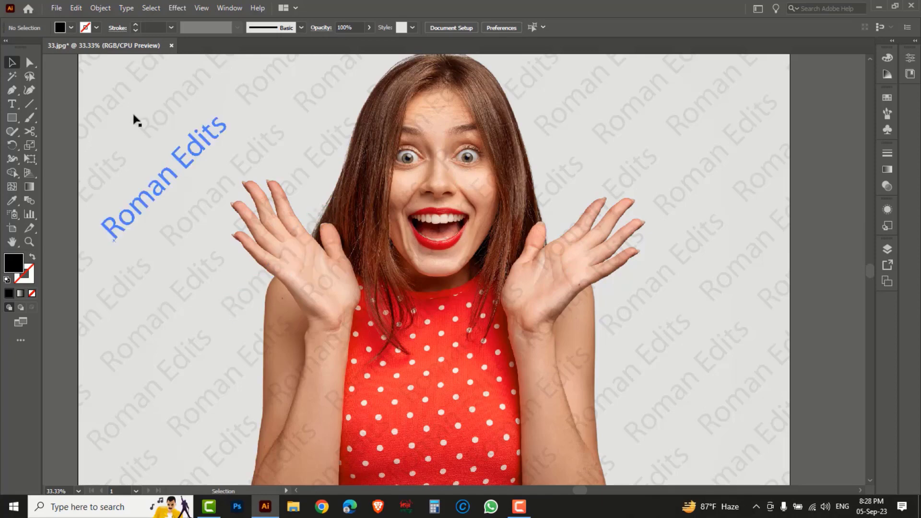
left_click(56, 8)
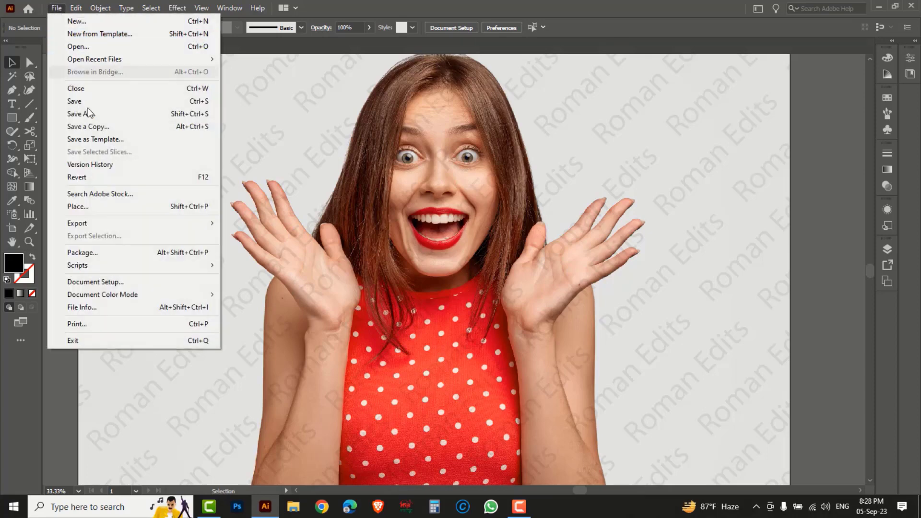
mouse_move(113, 223)
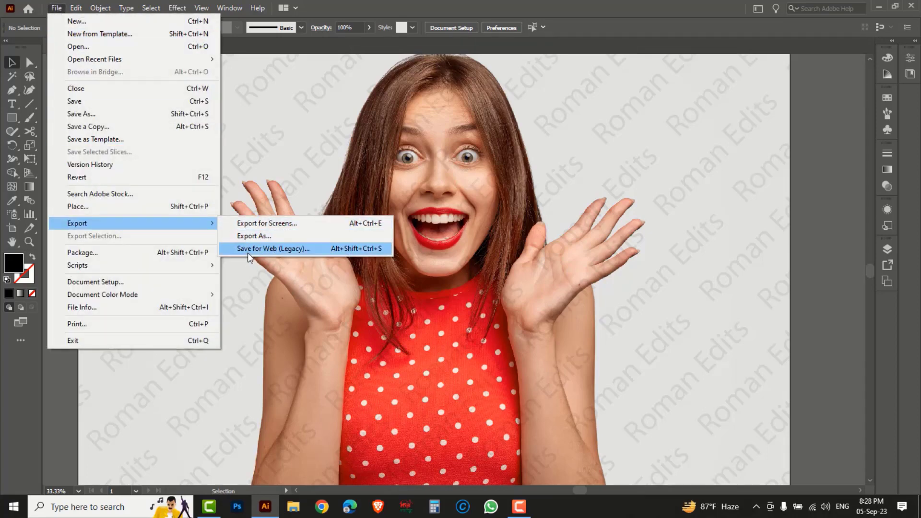
left_click(267, 249)
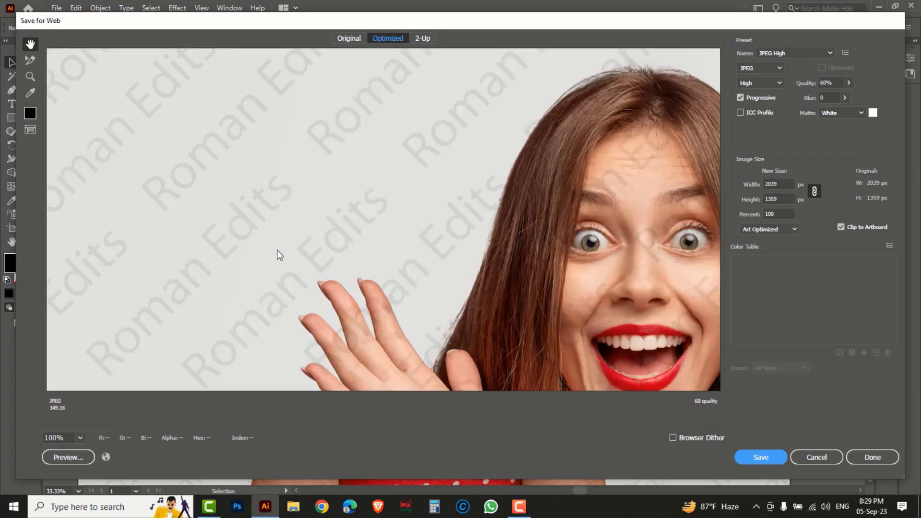
Examine the watermark text over the background, face, hands and dress in the optimized export preview
left_click_drag(534, 294, 427, 225)
left_click_drag(529, 312, 487, 256)
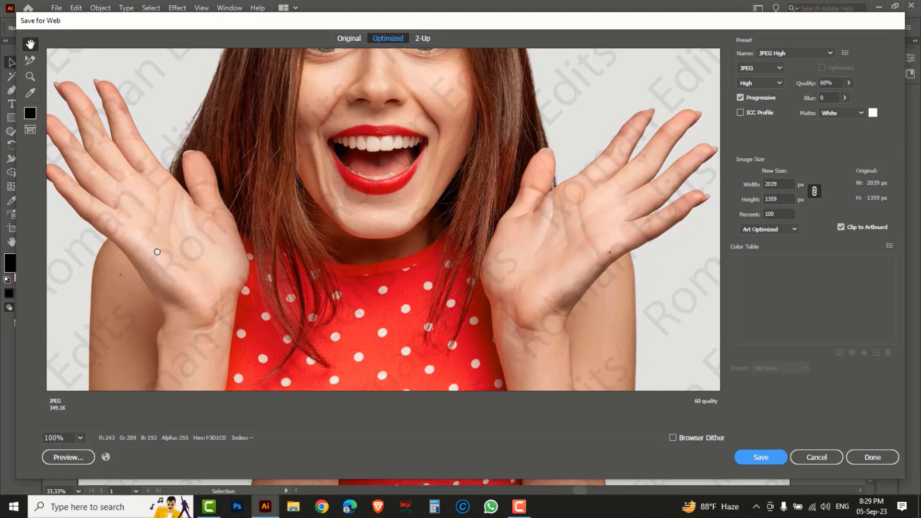
left_click_drag(158, 253, 296, 303)
left_click_drag(246, 203, 270, 282)
left_click_drag(372, 96, 297, 247)
left_click_drag(625, 268, 518, 165)
left_click_drag(531, 288, 477, 251)
left_click_drag(475, 183, 445, 273)
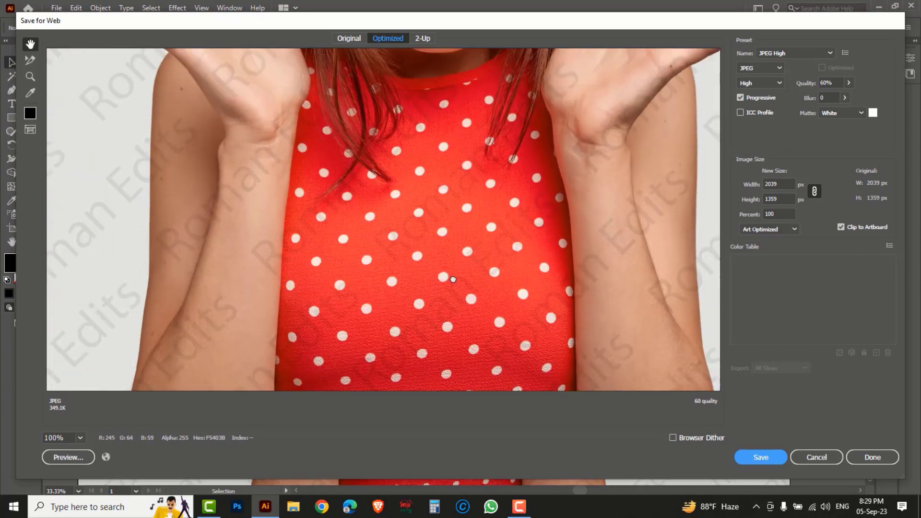
left_click_drag(446, 144, 445, 241)
left_click_drag(503, 173, 549, 308)
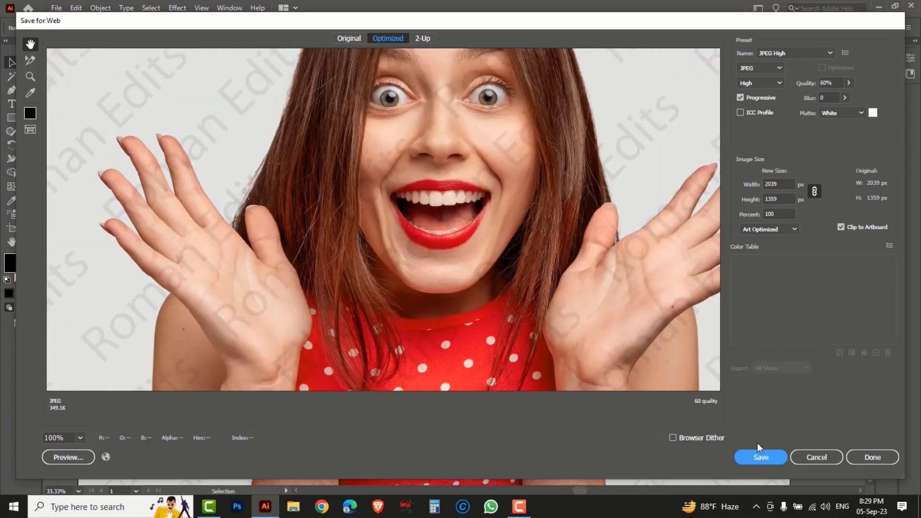
Save the optimized JPEG in the watermark folder under the file name "watermark in illustrator"
left_click(755, 456)
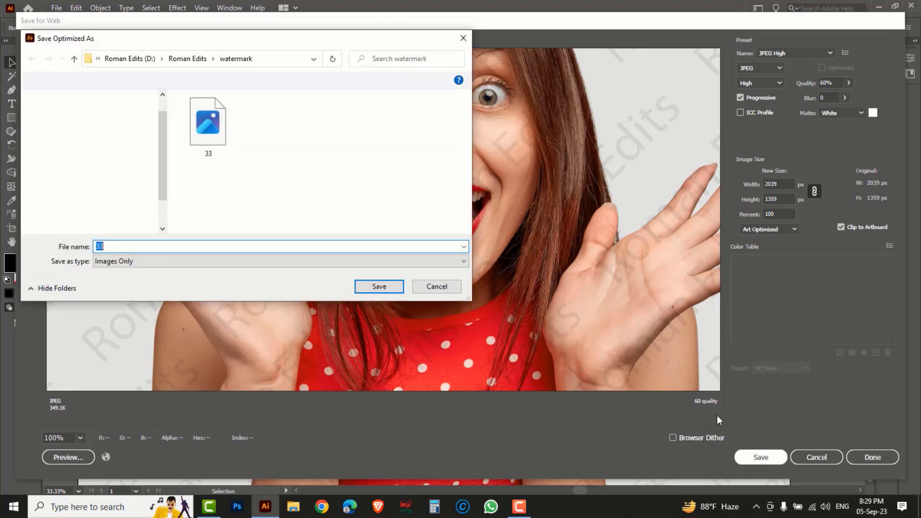
type("wat")
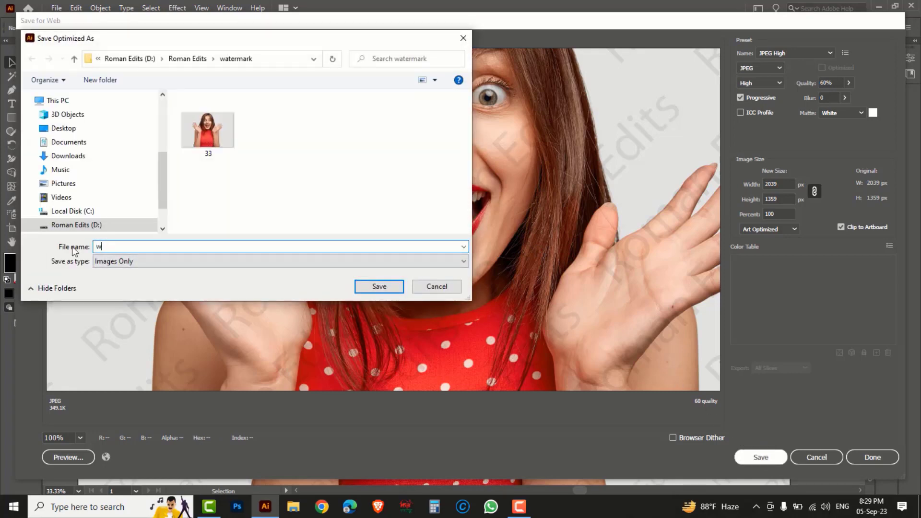
type("ermark in illustrator")
left_click(367, 287)
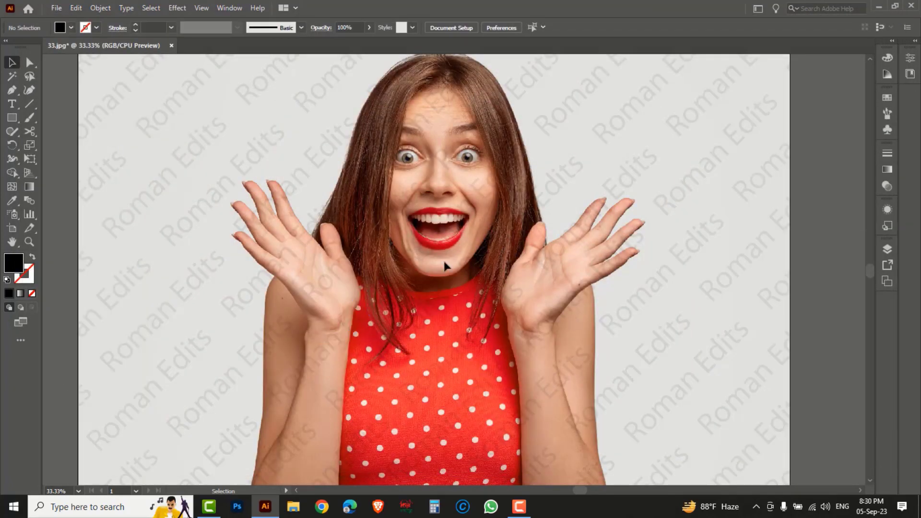
key("ctrl+minus")
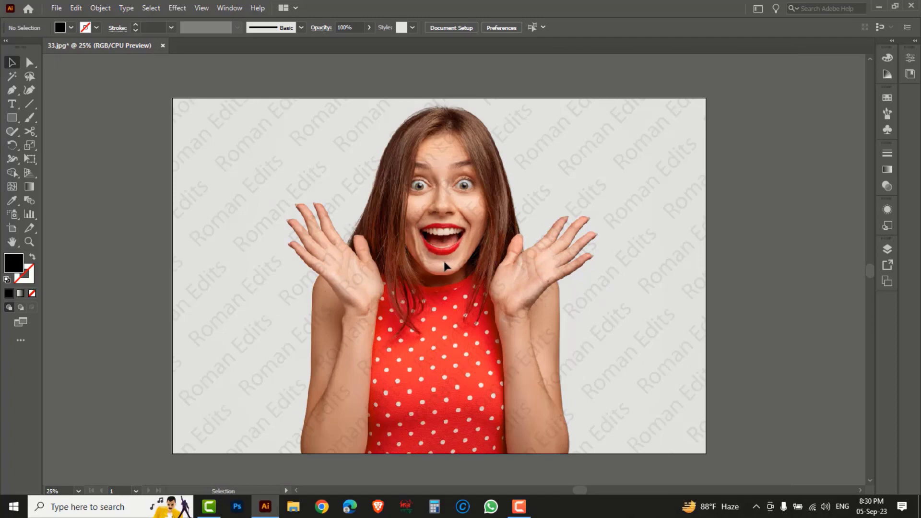